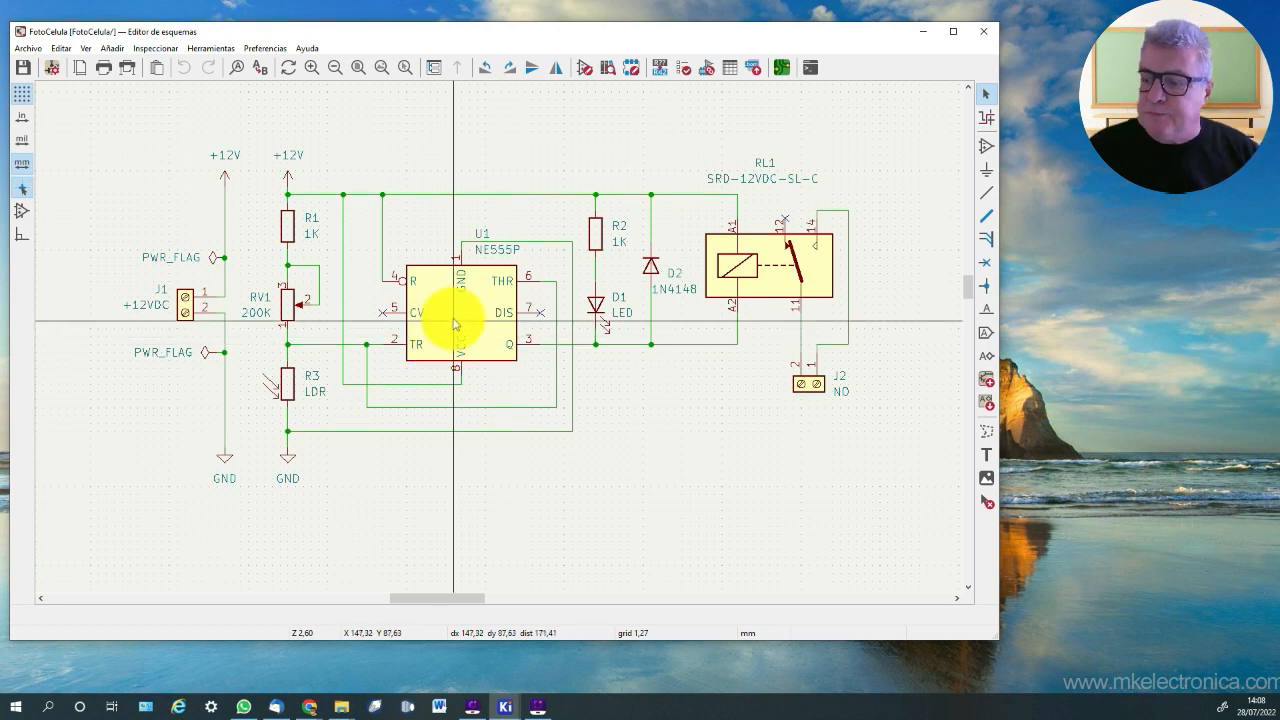
Step: Review the symbol properties of relay RL1 and timer U1 in the schematic
double_click(759, 246)
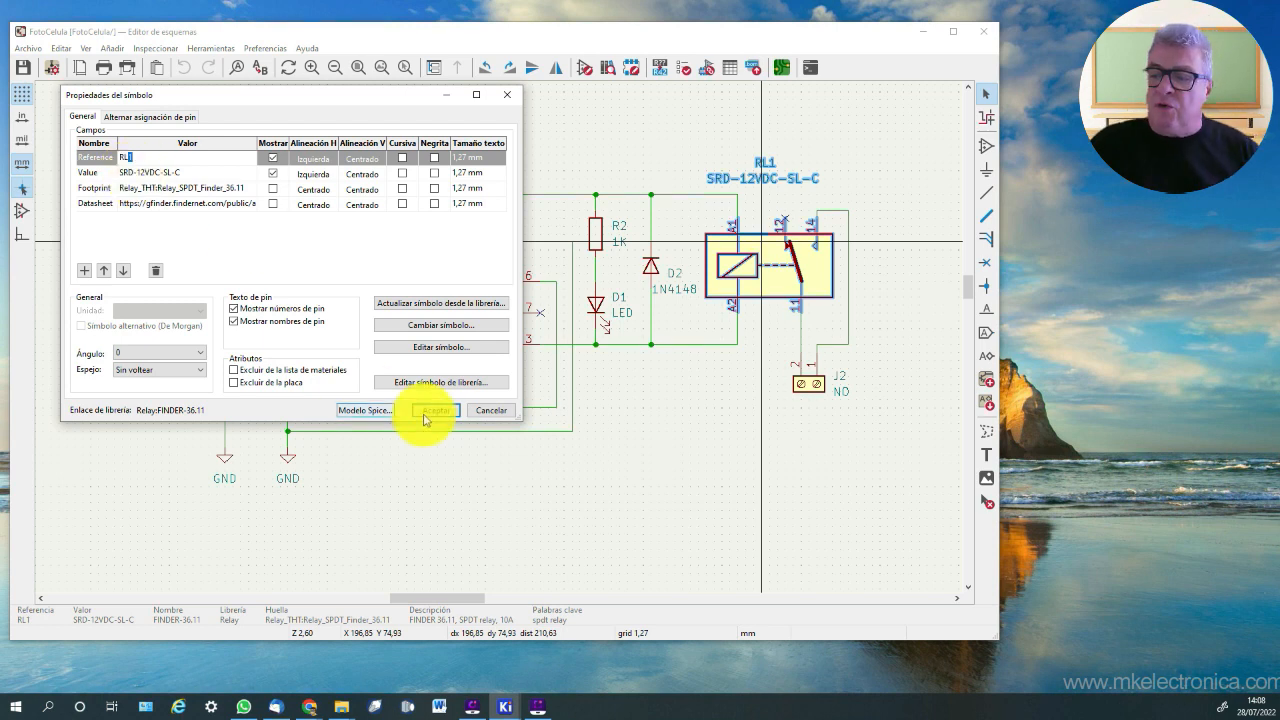
click(503, 412)
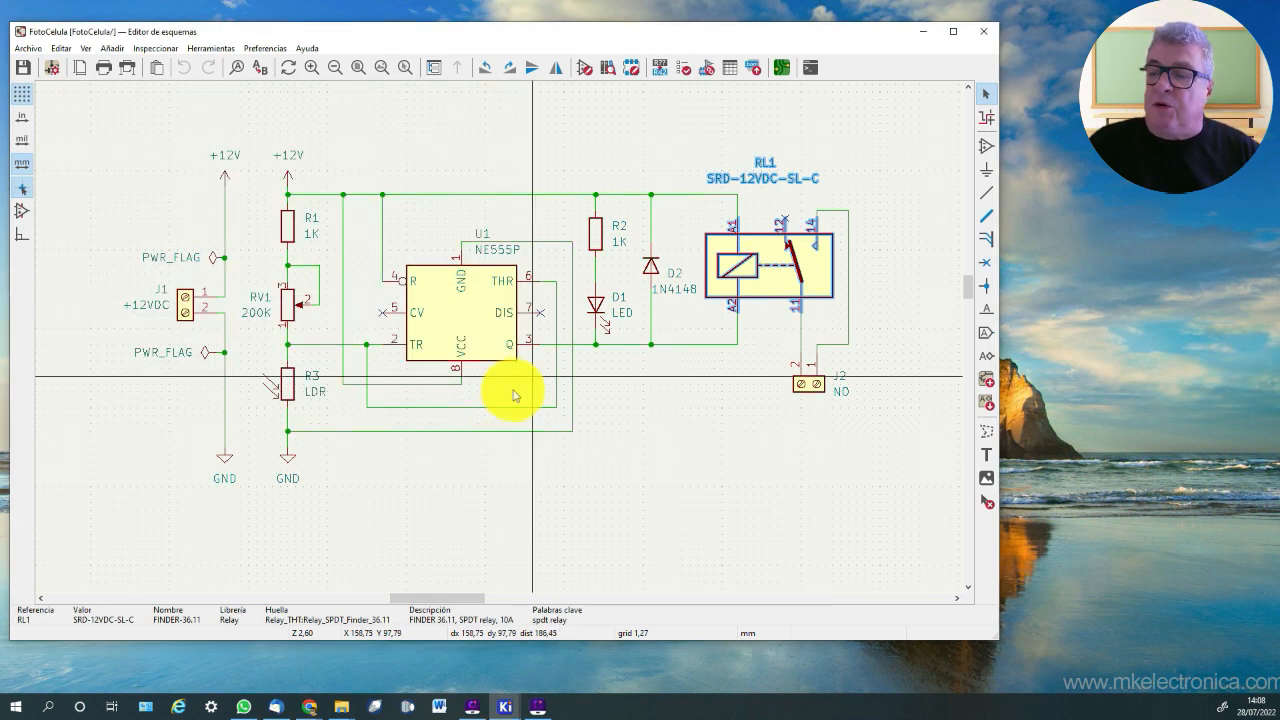
double_click(455, 320)
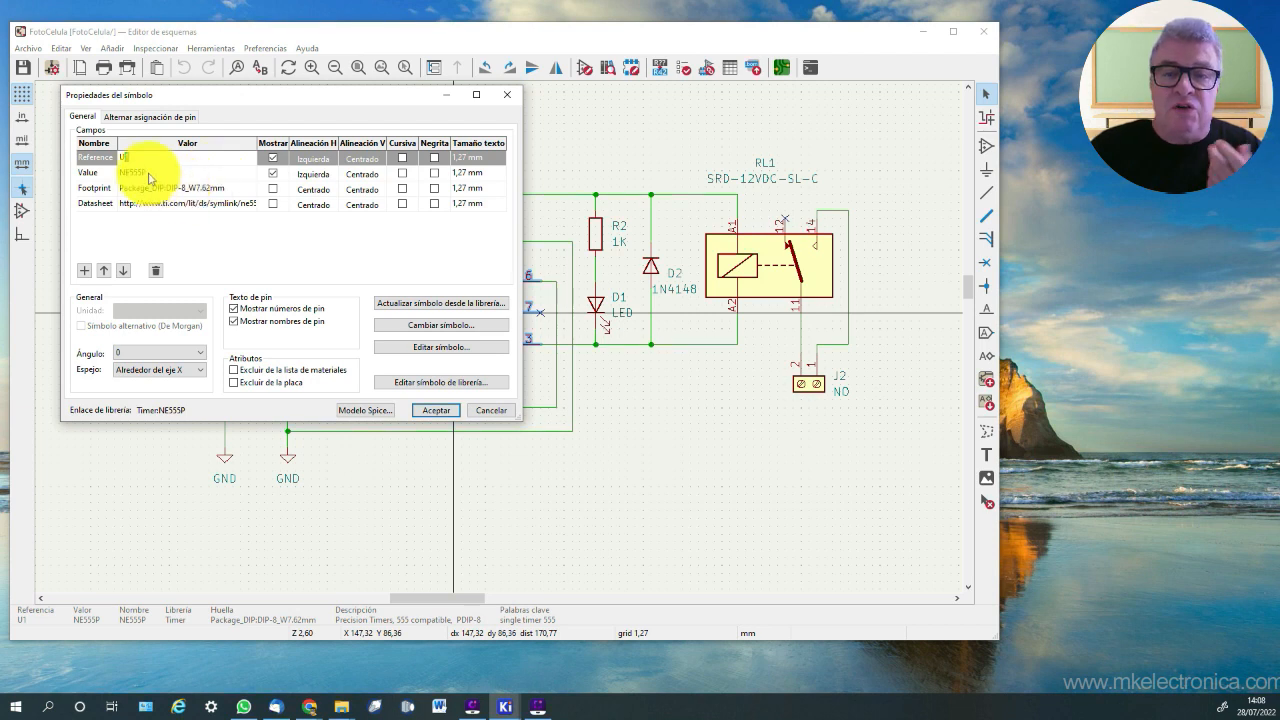
click(436, 412)
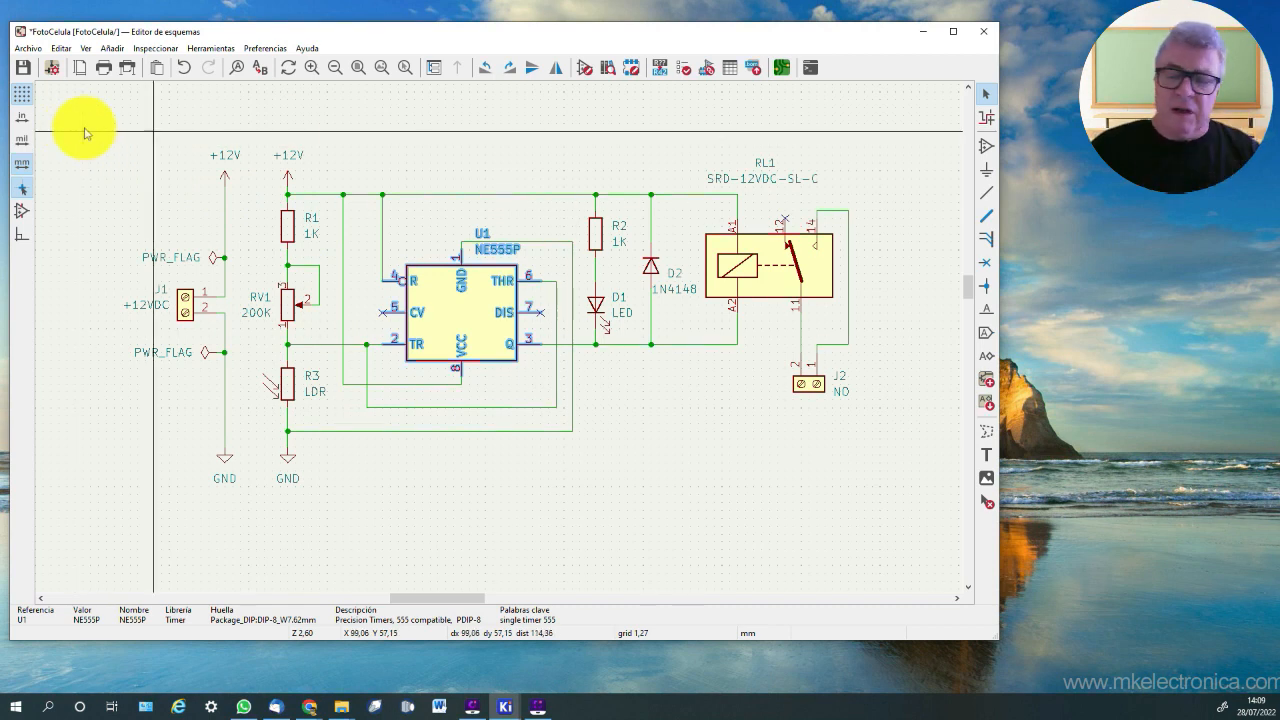
click(251, 108)
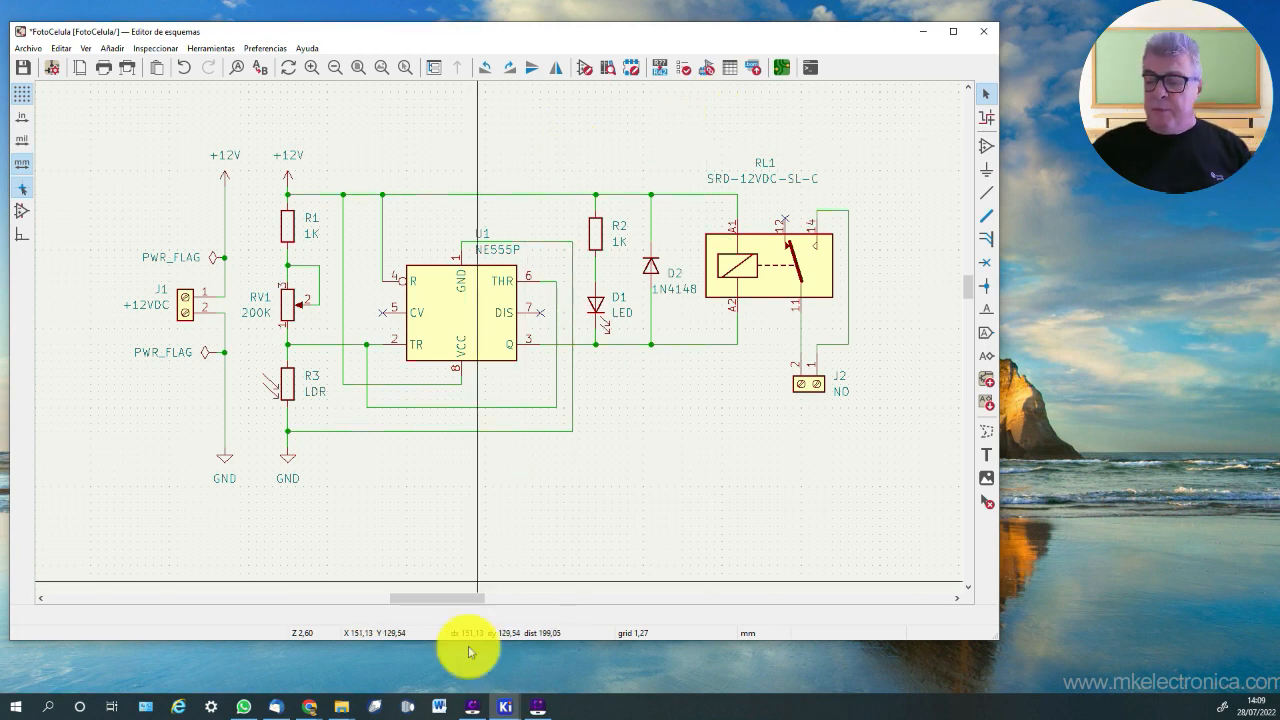
click(781, 67)
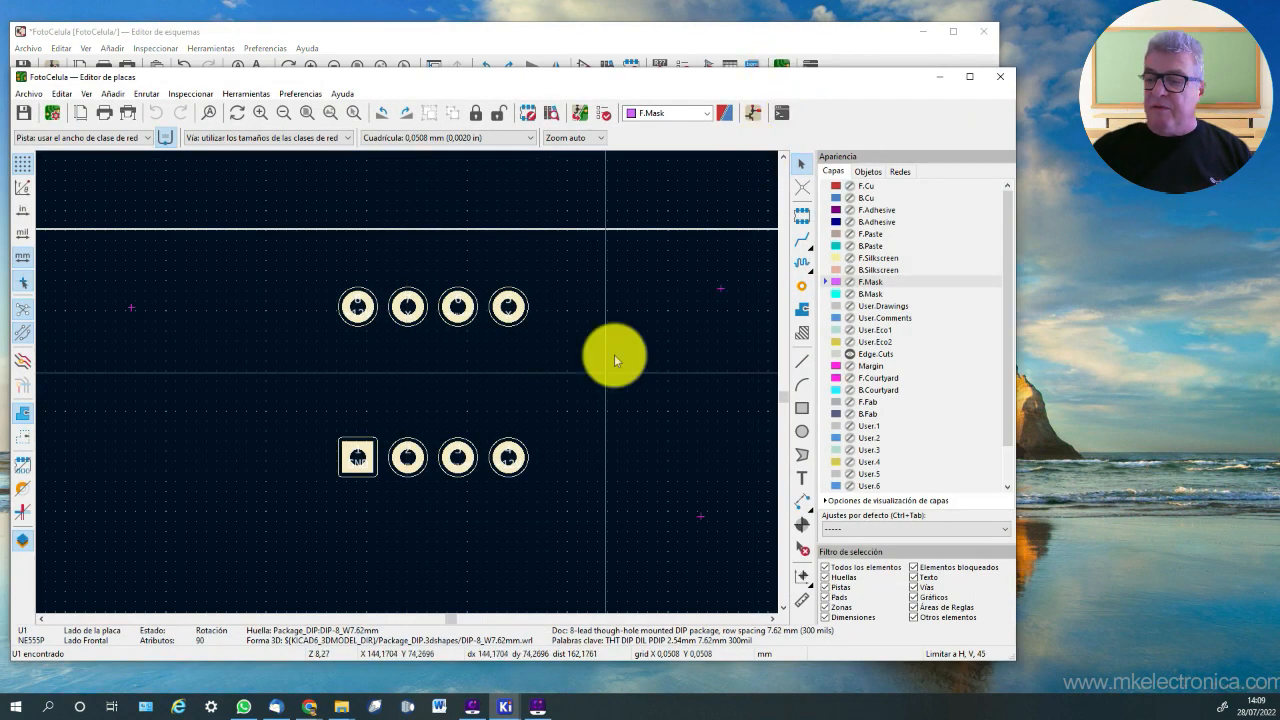
click(1003, 78)
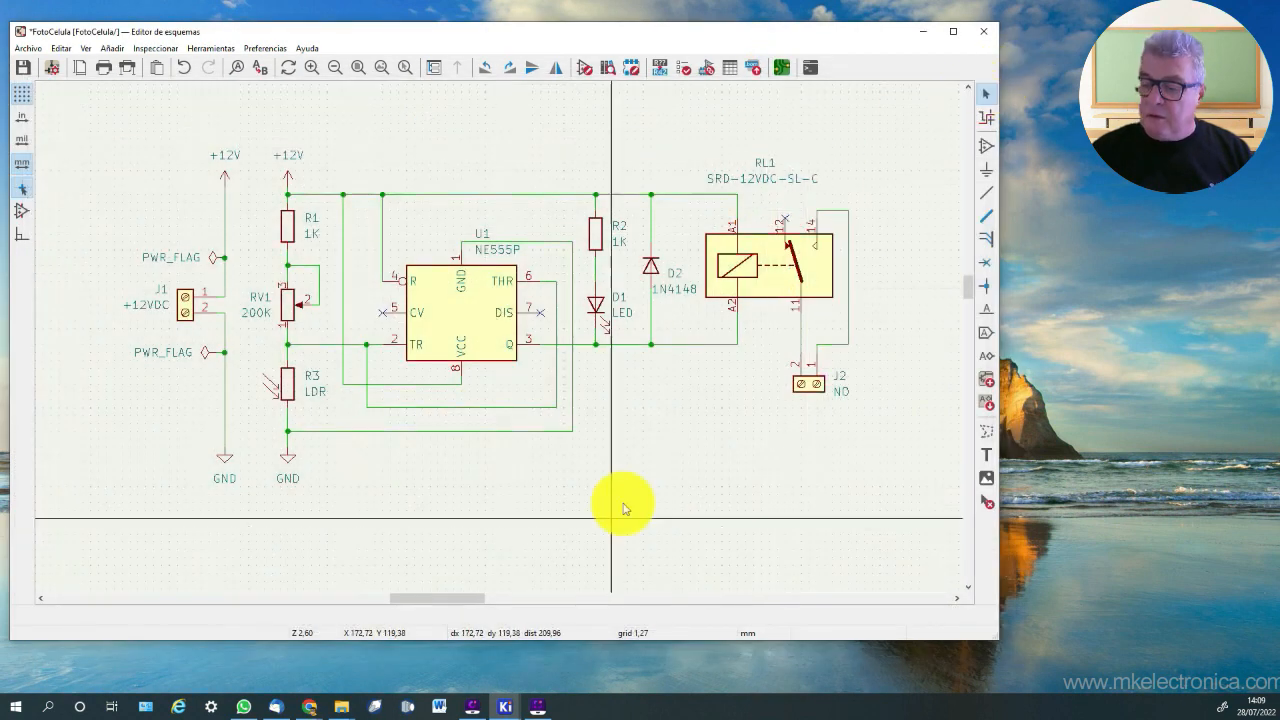
mouse_move(460, 712)
mouse_move(503, 709)
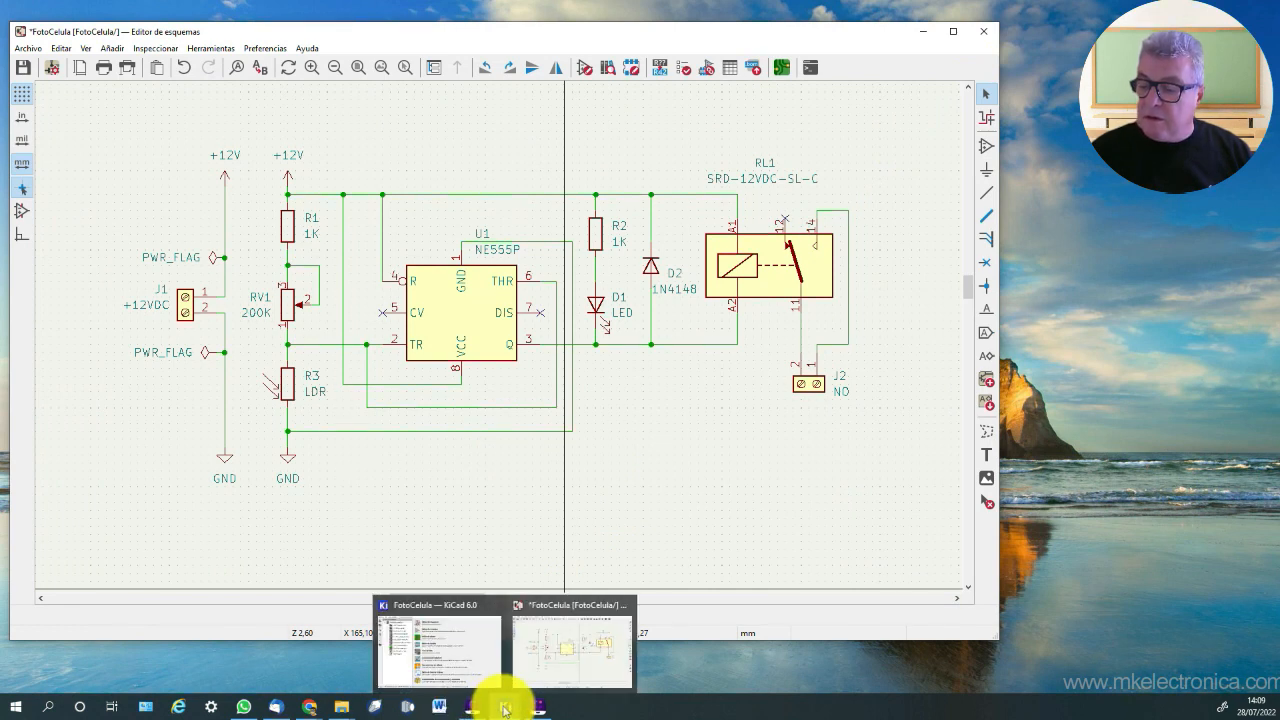
click(549, 667)
click(499, 712)
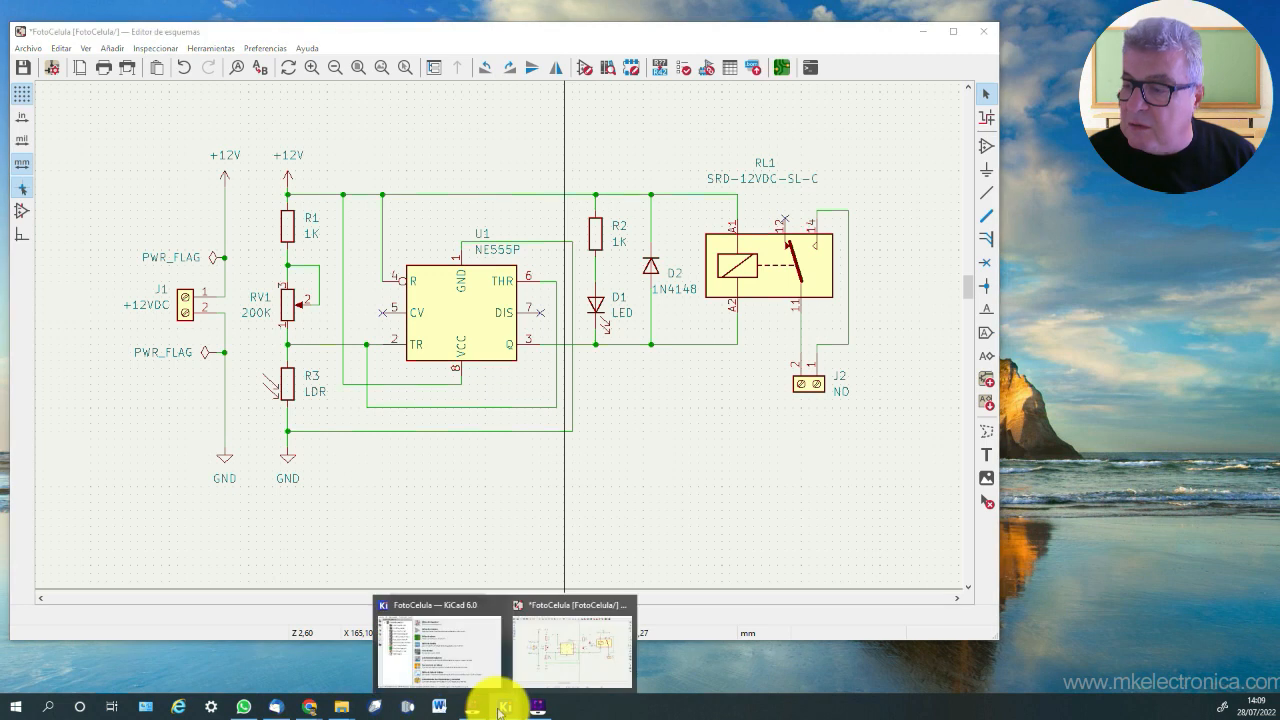
Step: Open the FotoCelula board in the PCB editor and compare it with the schematic
click(783, 70)
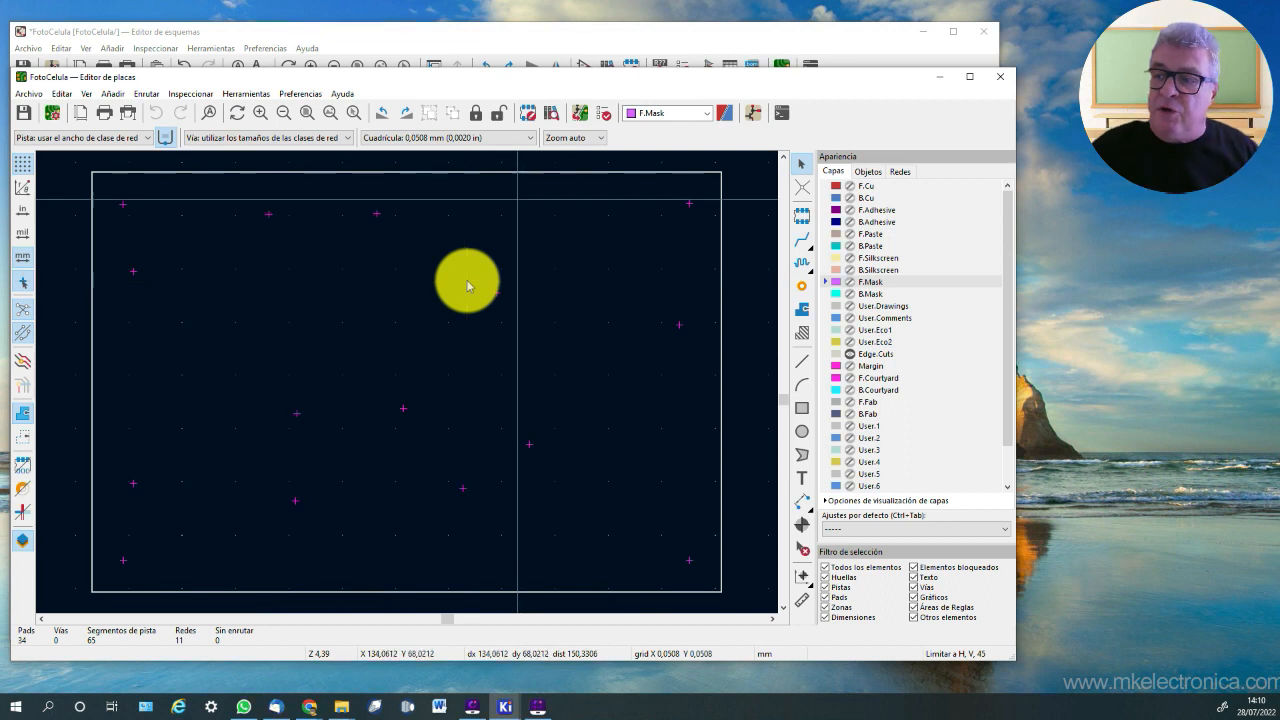
click(617, 34)
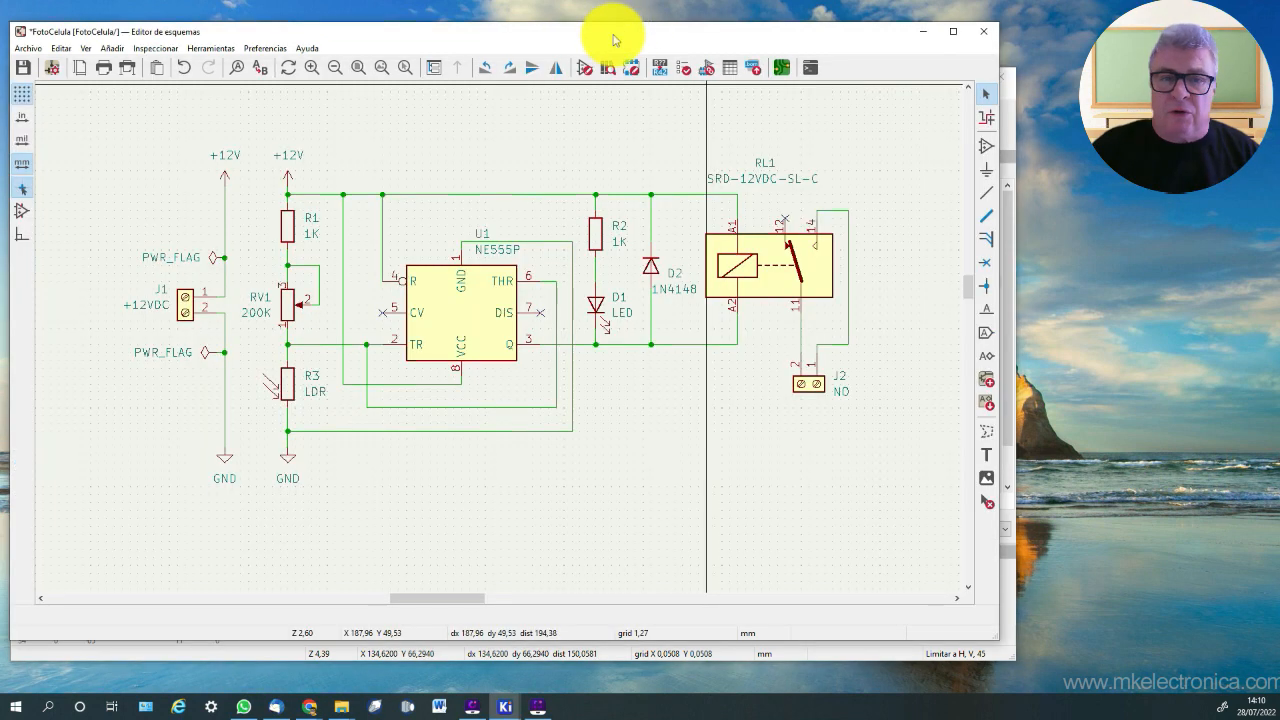
click(1011, 118)
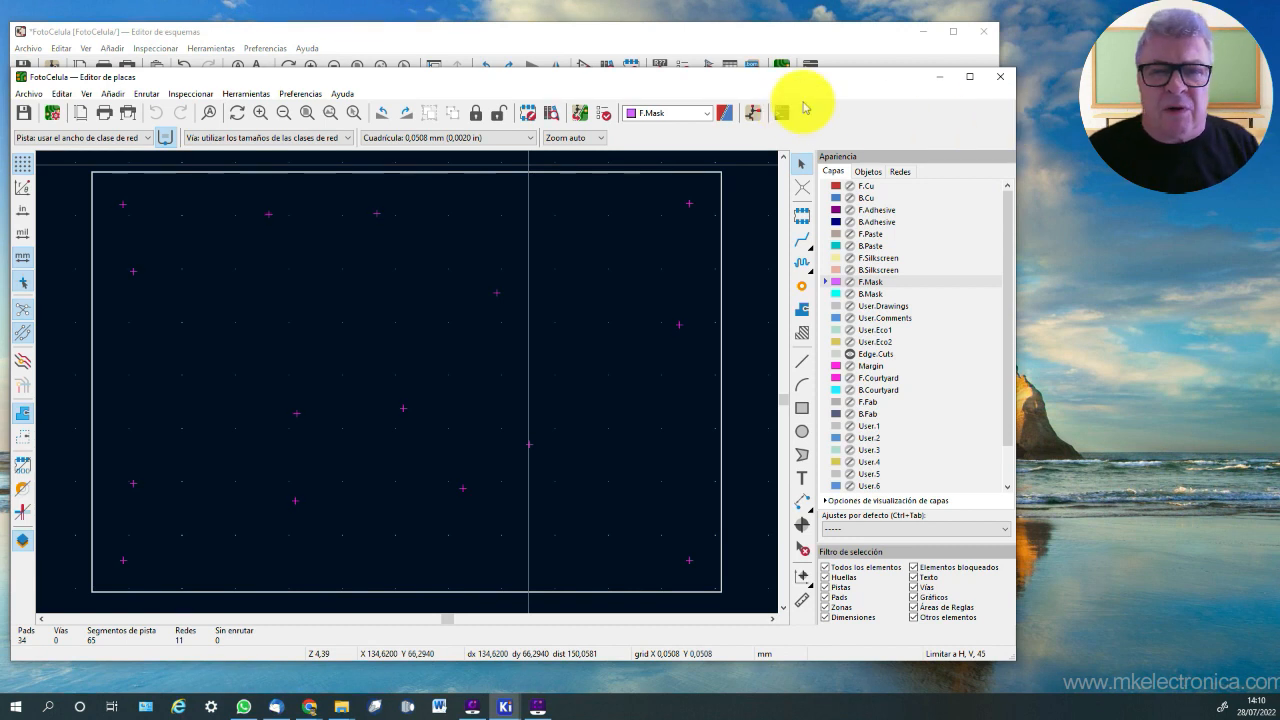
click(686, 47)
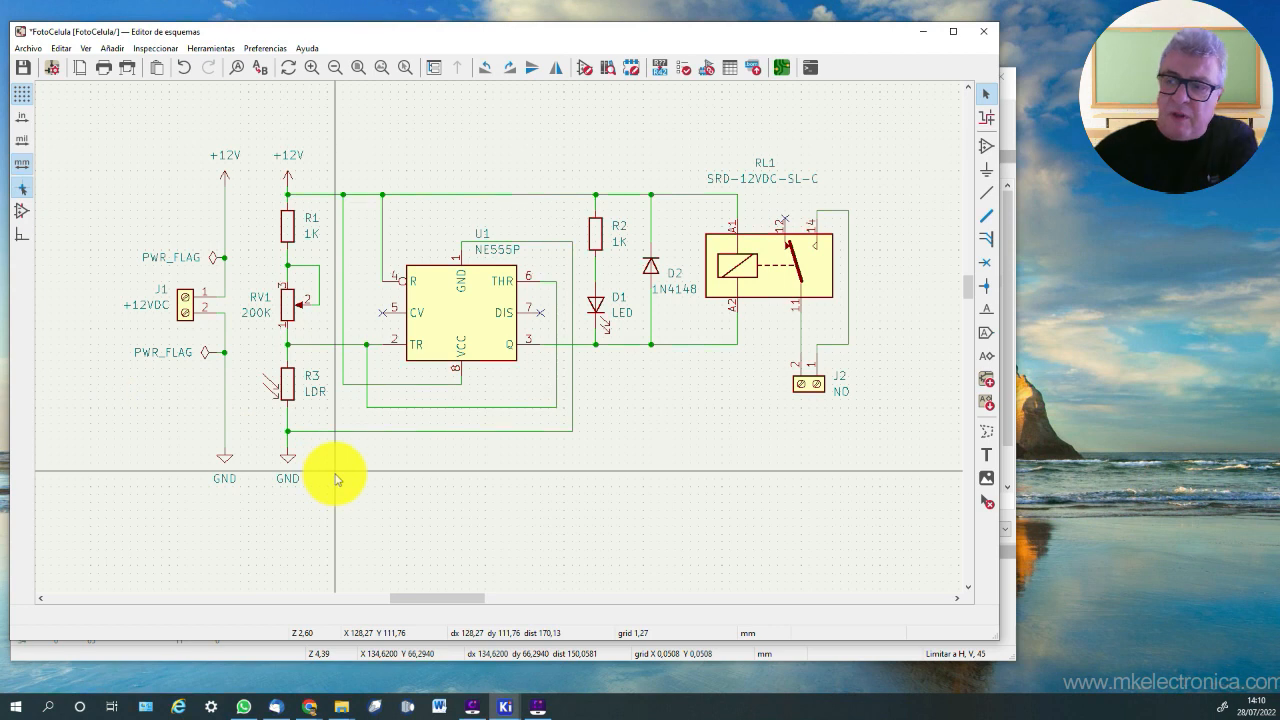
click(1007, 112)
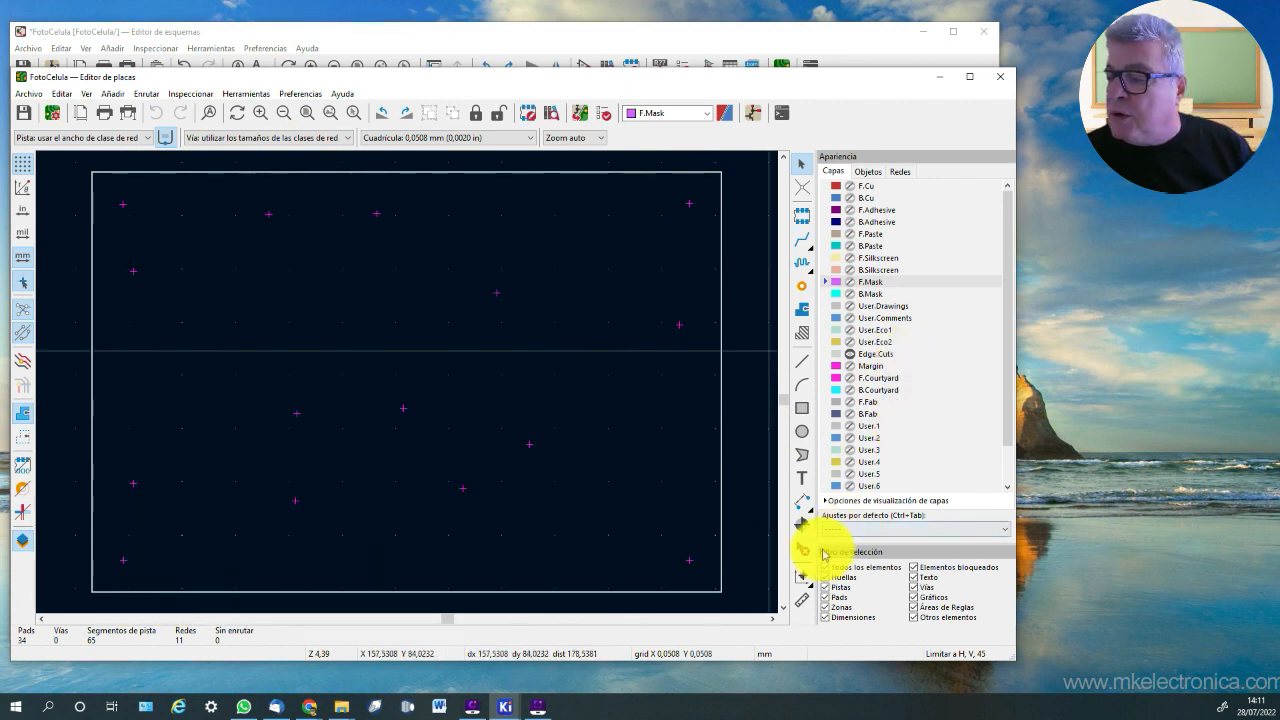
Step: Measure the board outline from its upper-left corner down the left edge, and clear the measurement
click(803, 602)
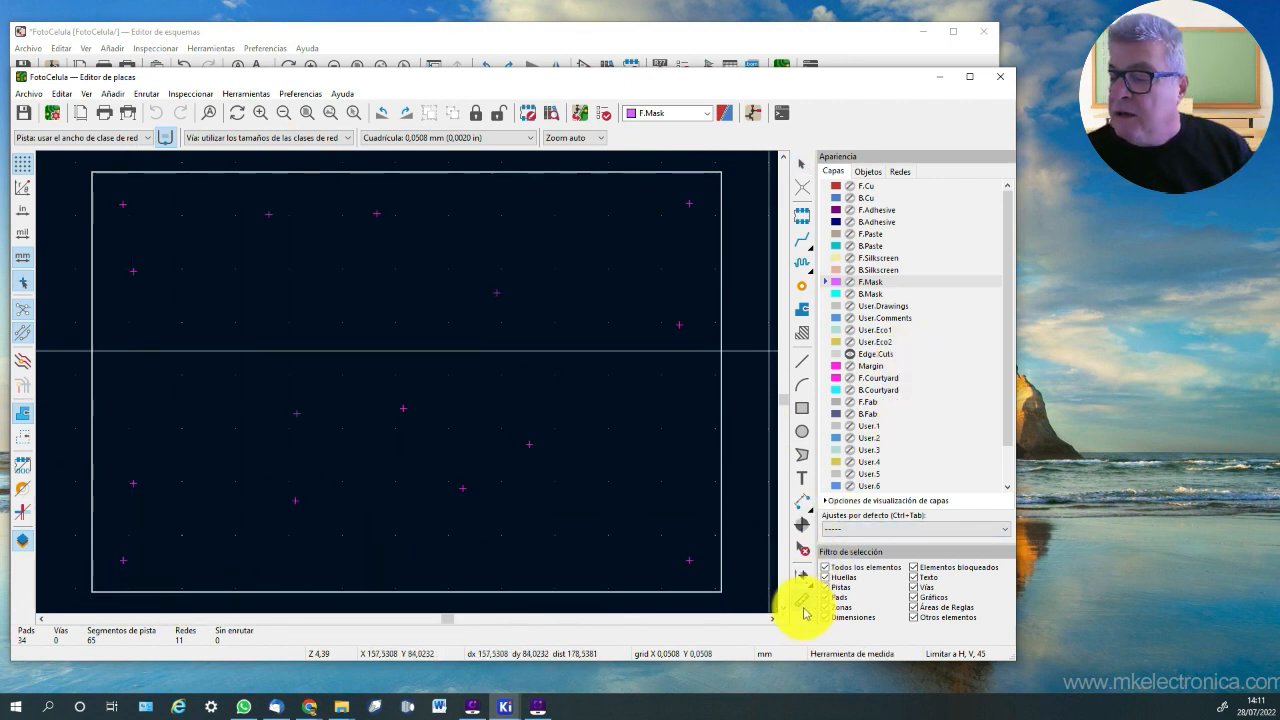
click(92, 174)
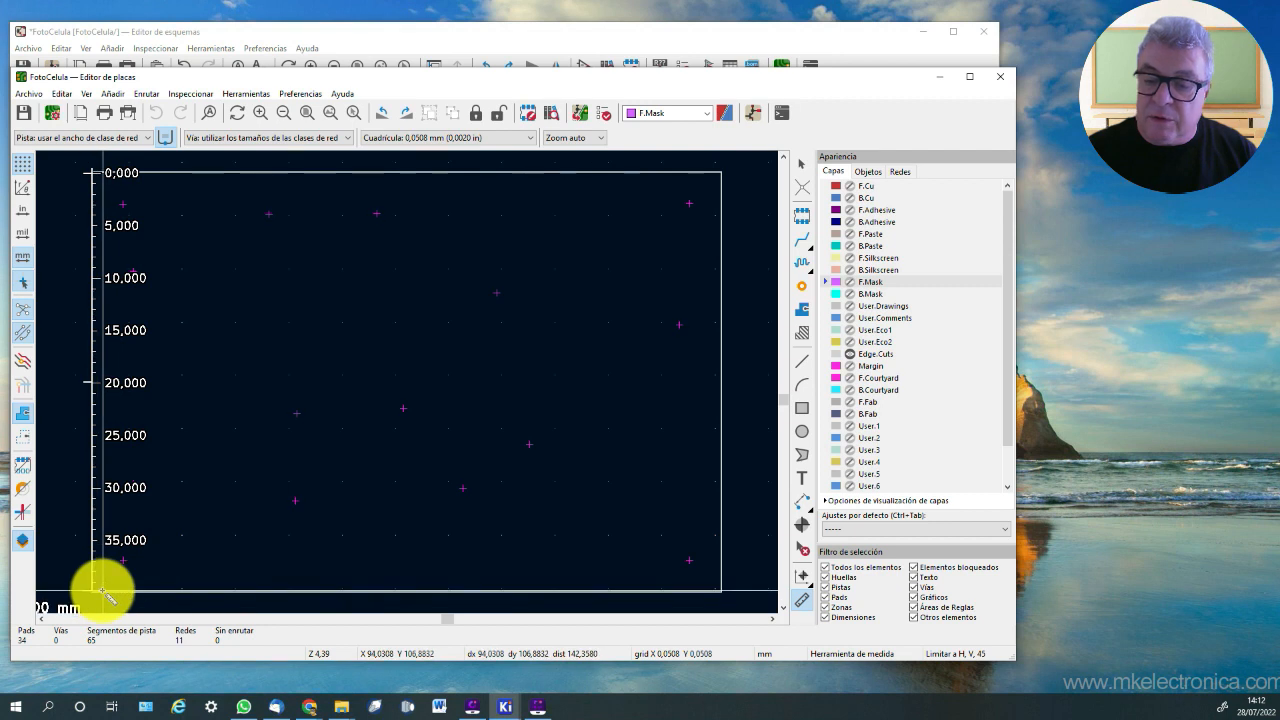
scroll(158, 538, down, 3)
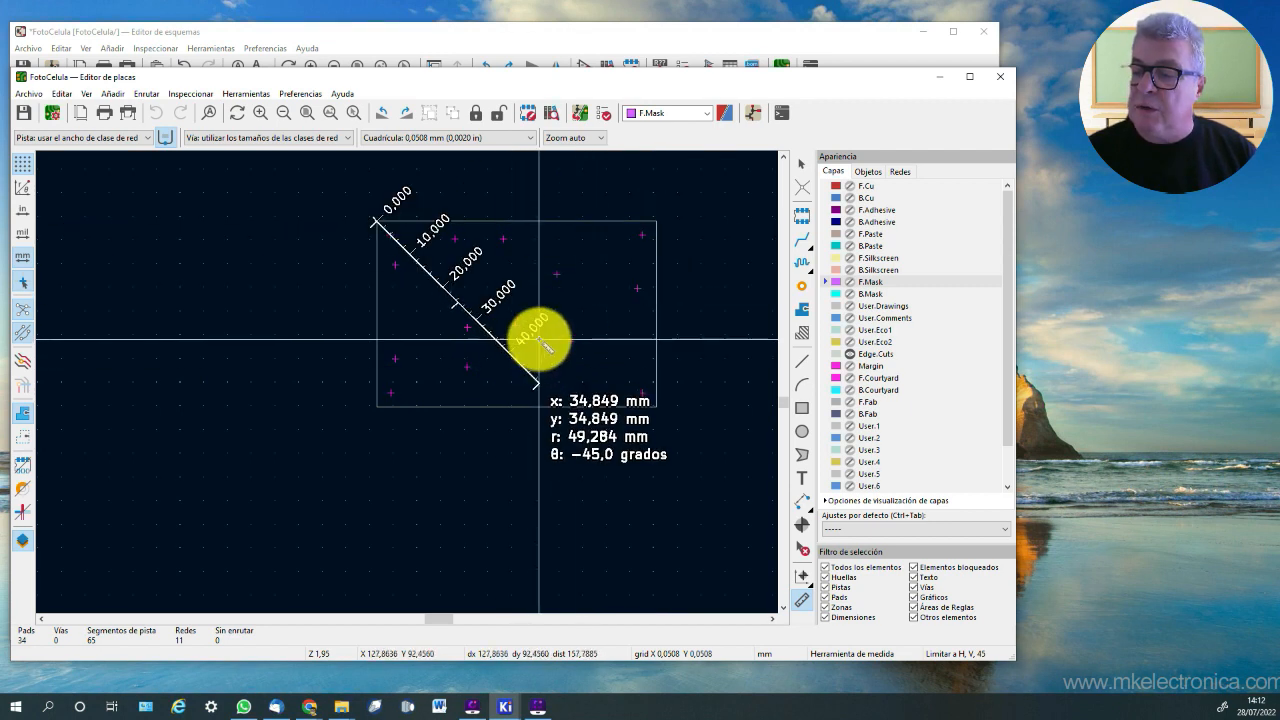
scroll(543, 343, down, 1)
key(Escape)
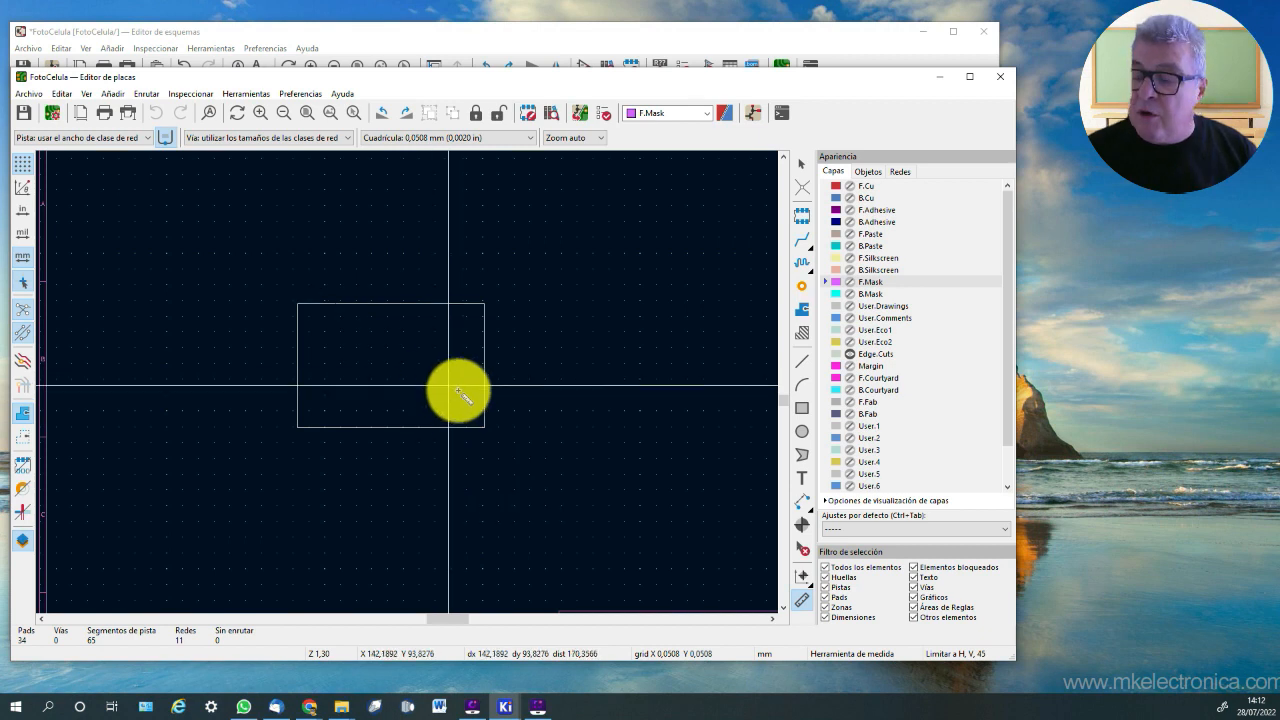
scroll(457, 386, up, 2)
middle_drag(271, 329, 380, 414)
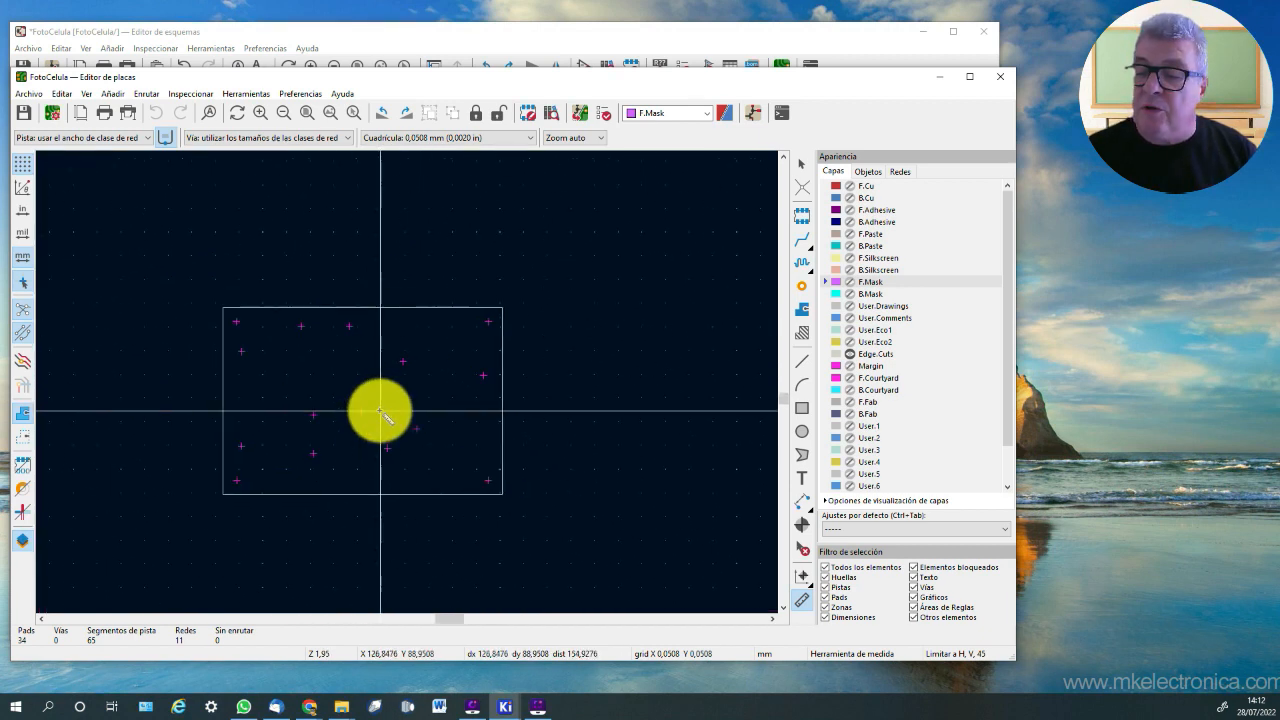
scroll(380, 414, up, 3)
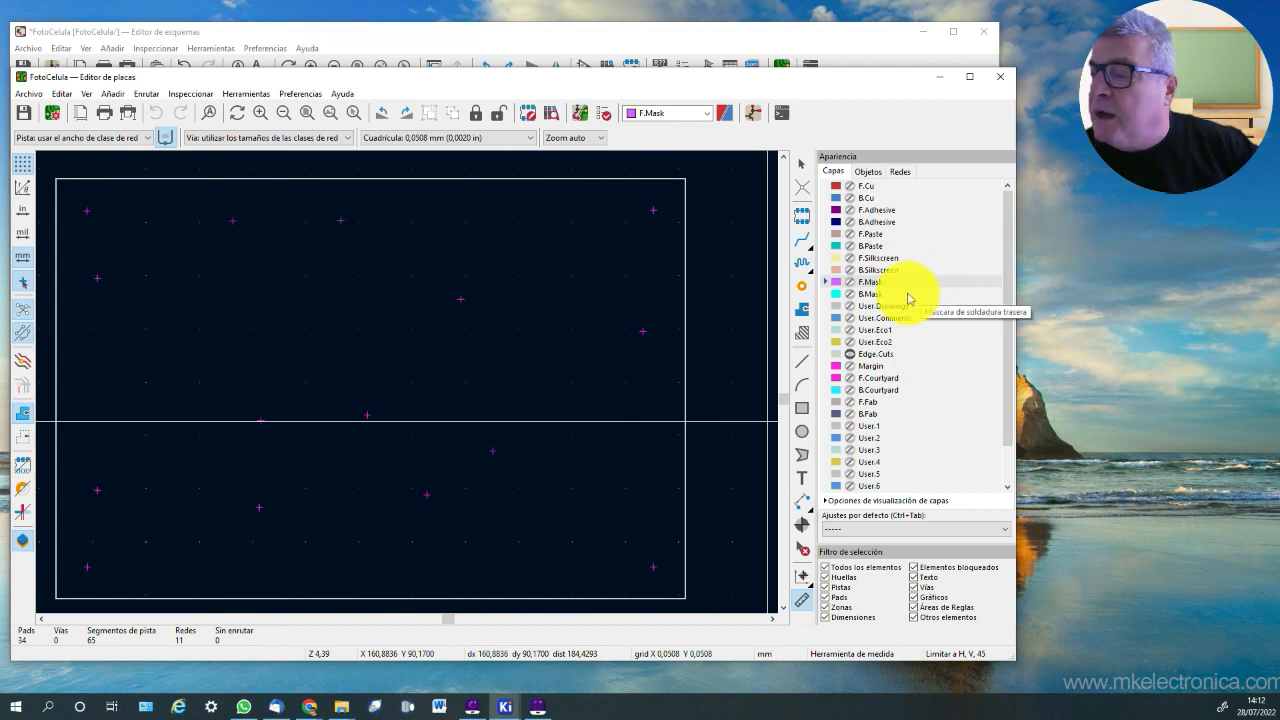
Step: Show the B.Mask, F.Silkscreen and B.Cu layers of the board and compare the layout with the schematic
click(851, 295)
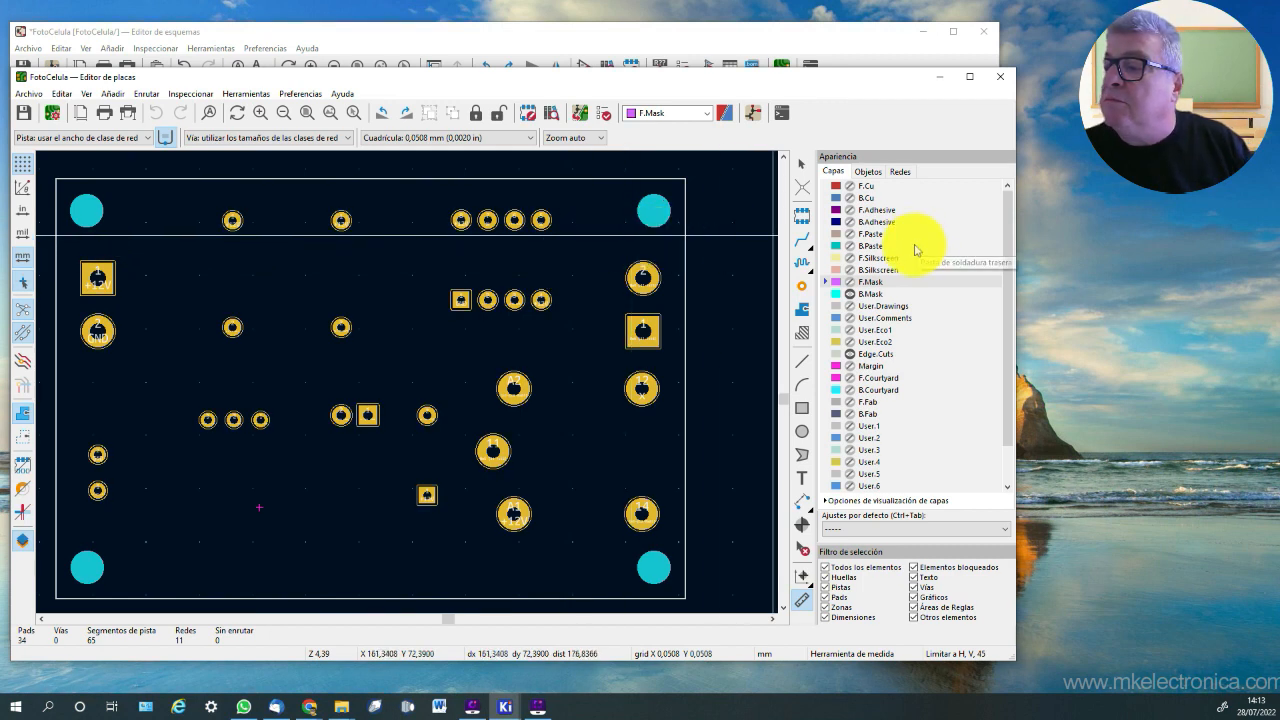
click(849, 260)
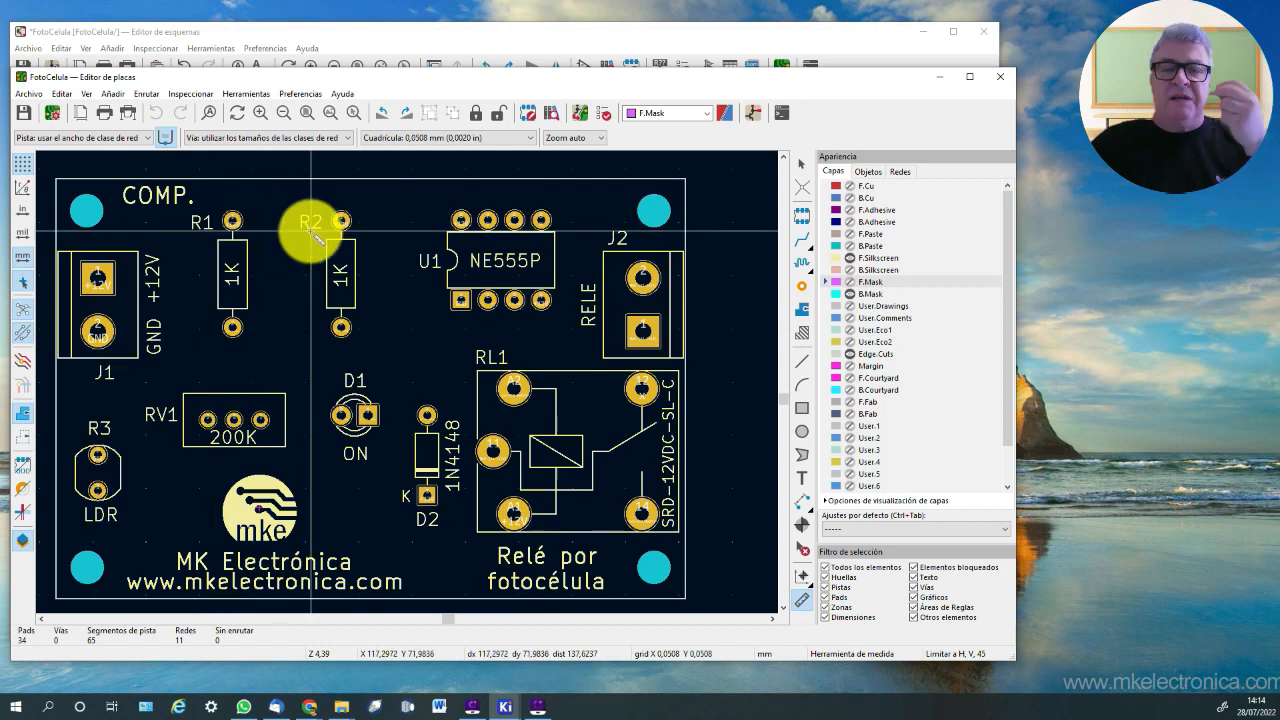
click(850, 199)
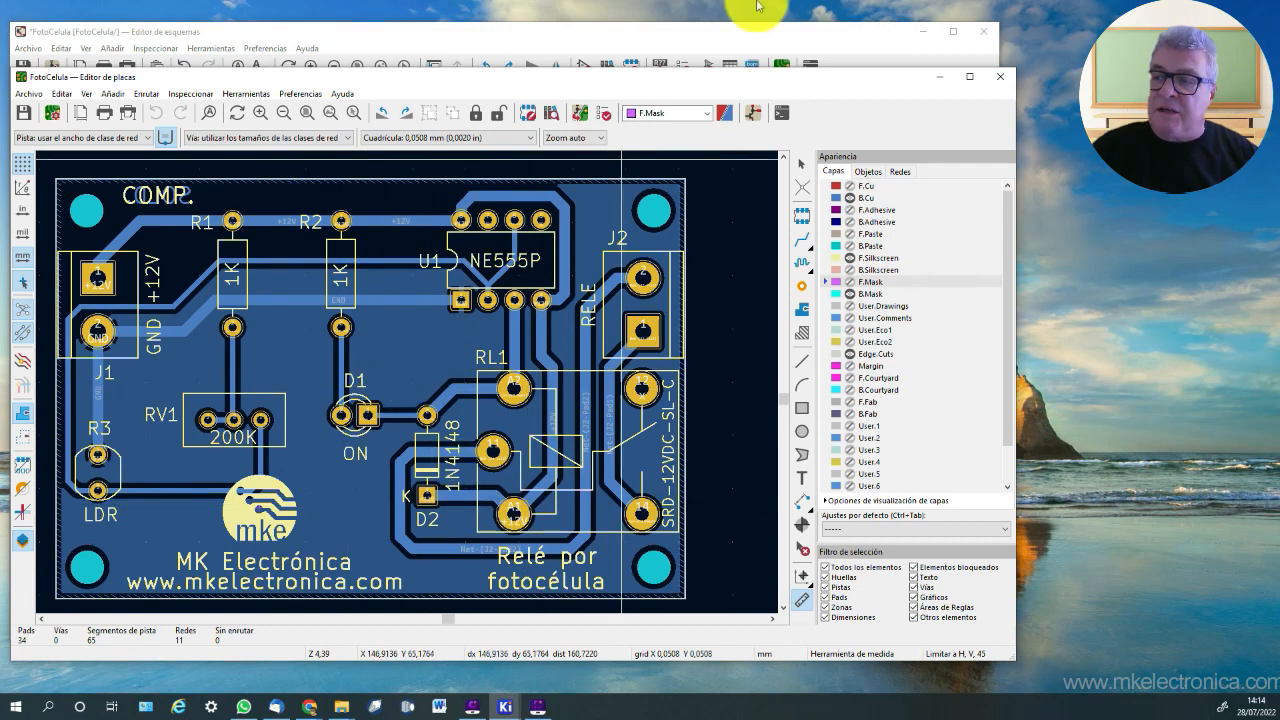
click(715, 44)
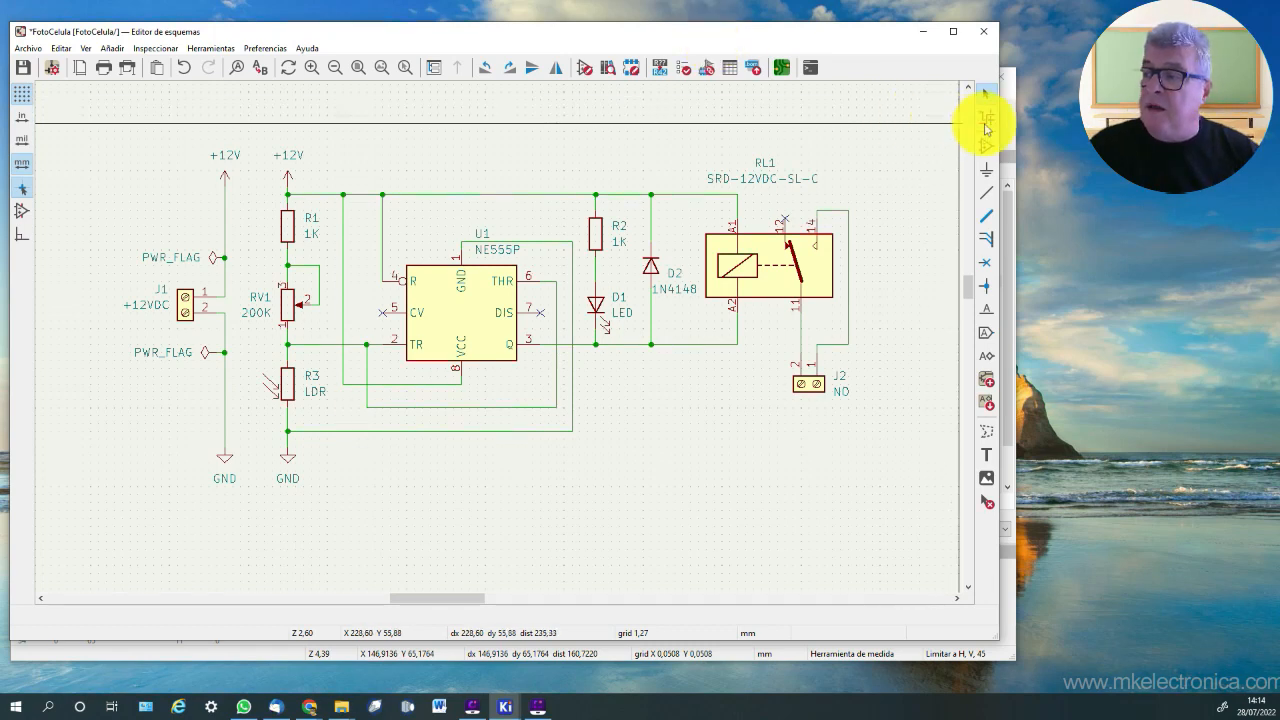
click(1007, 129)
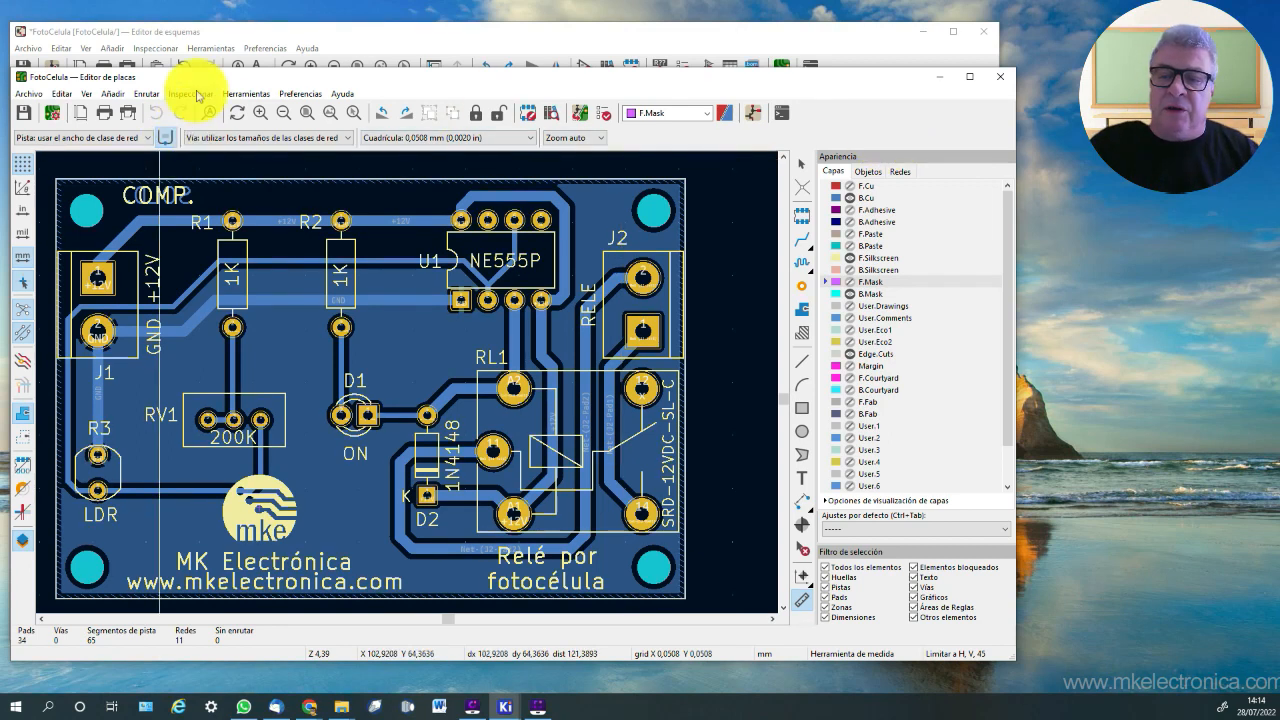
Step: Open the board in the 3D viewer and show the through-hole component models
click(88, 95)
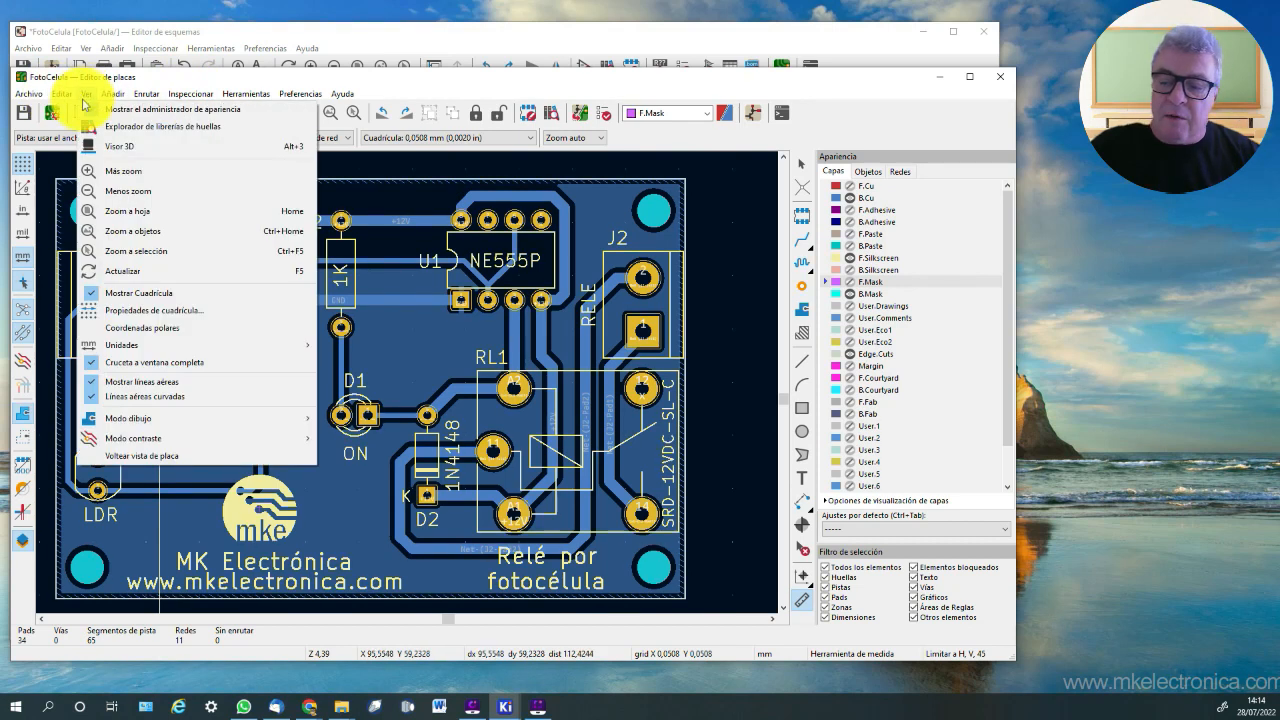
click(117, 150)
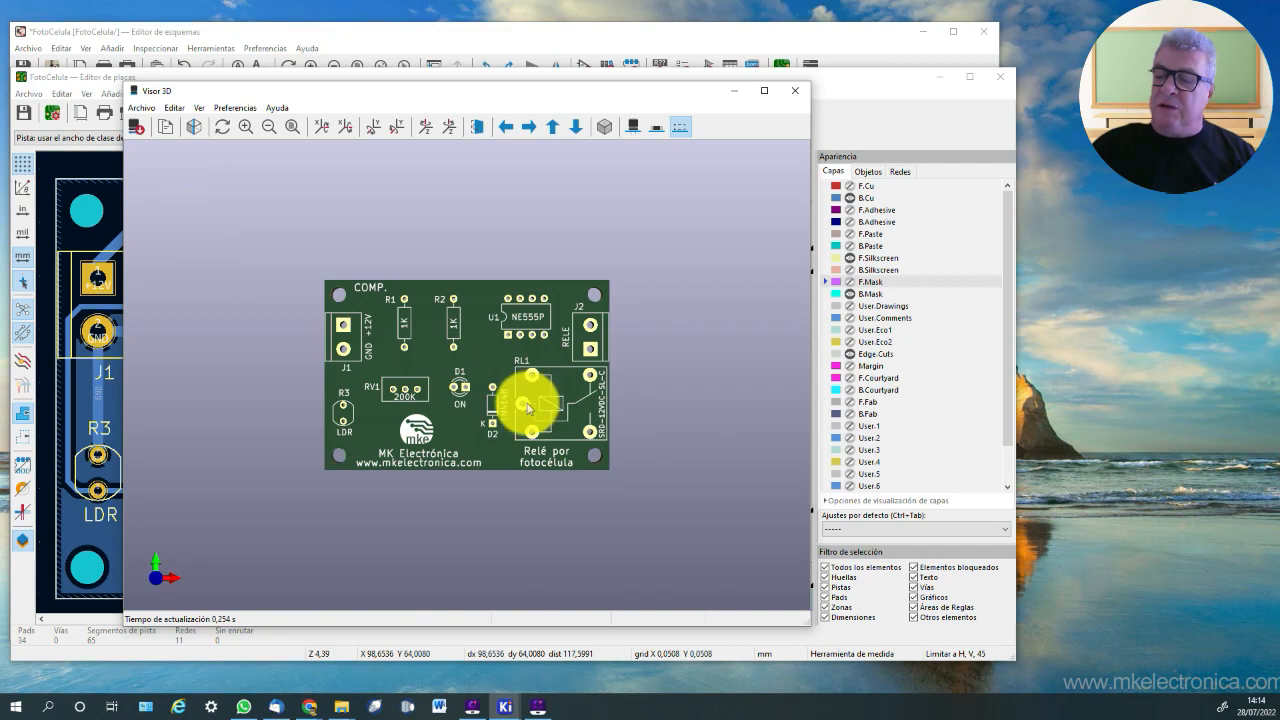
click(634, 128)
Step: Examine the populated 3D board from several angles, including the relay, terminal blocks, timer and LDR
mouse_move(388, 513)
middle_down()
mouse_move(331, 495)
mouse_move(384, 502)
middle_up()
drag(207, 426, 177, 323)
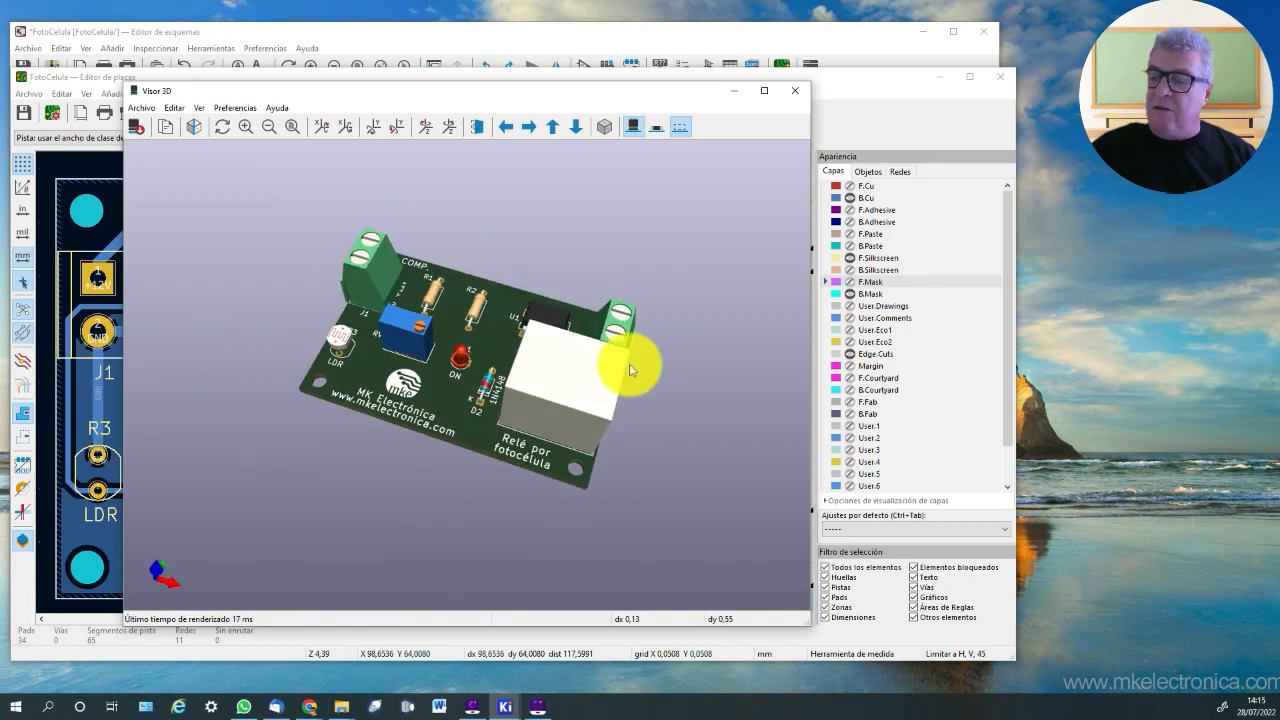
drag(634, 363, 586, 437)
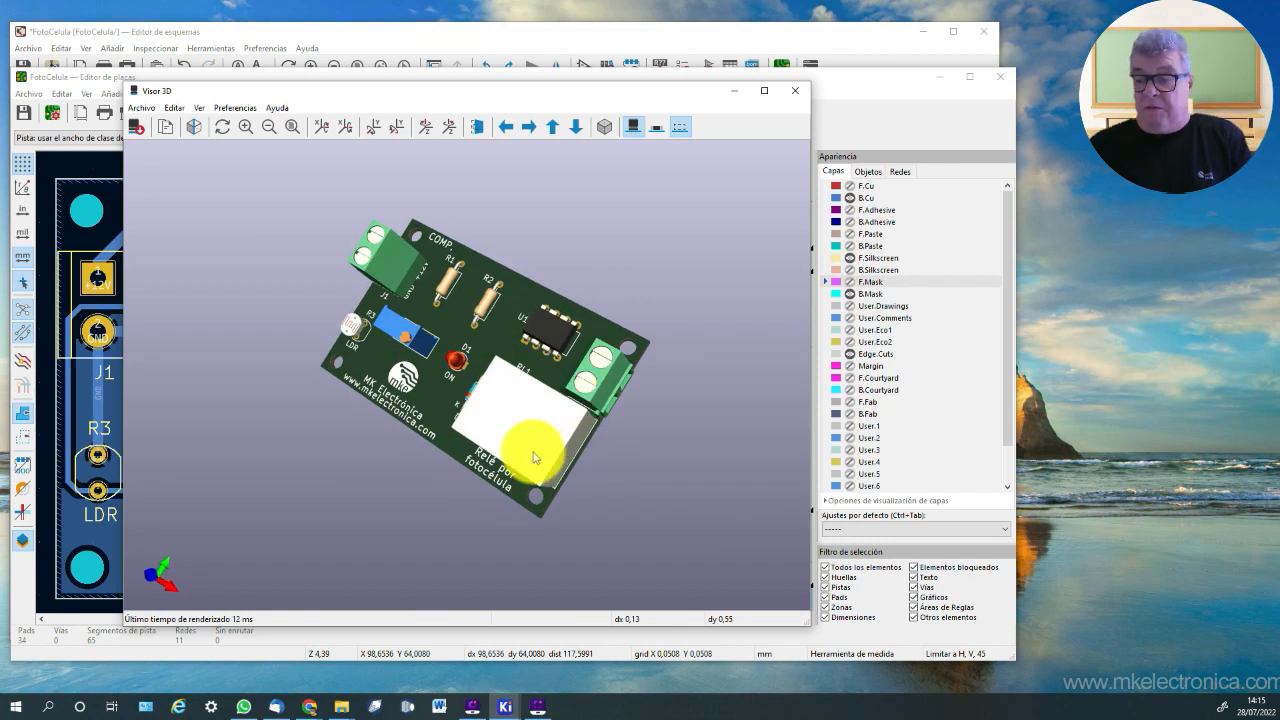
drag(366, 491, 466, 486)
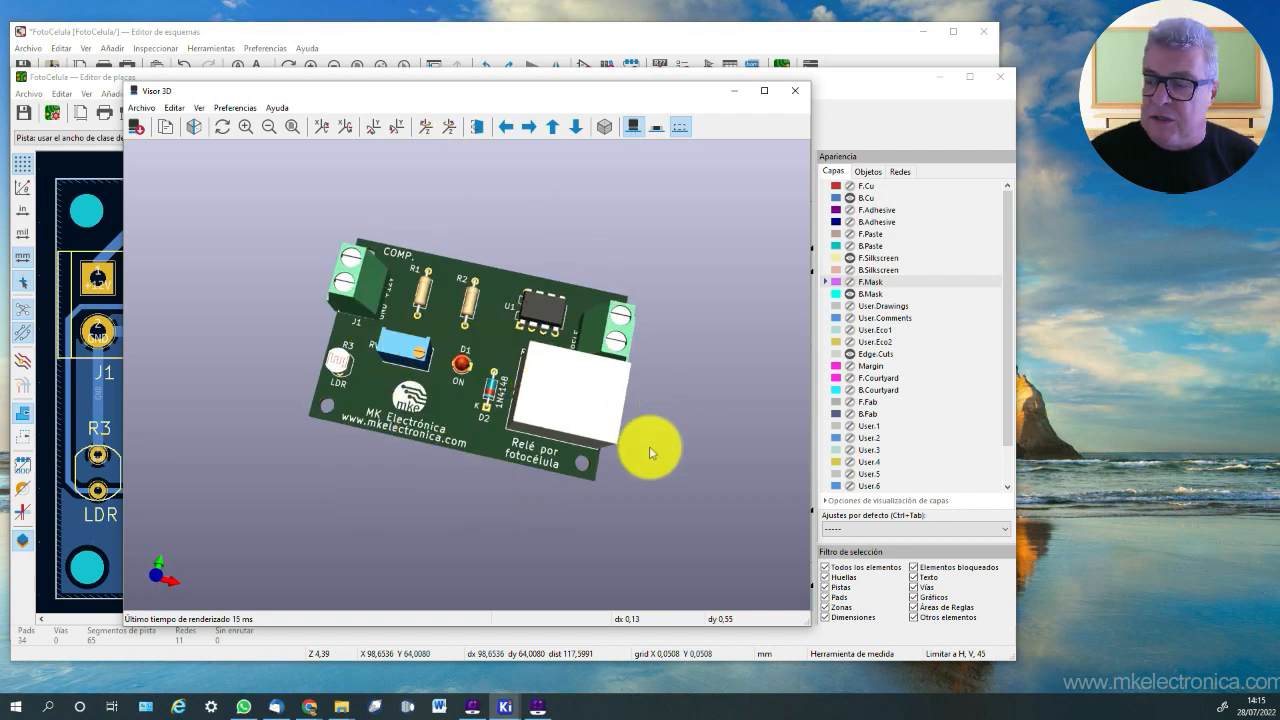
drag(651, 446, 380, 354)
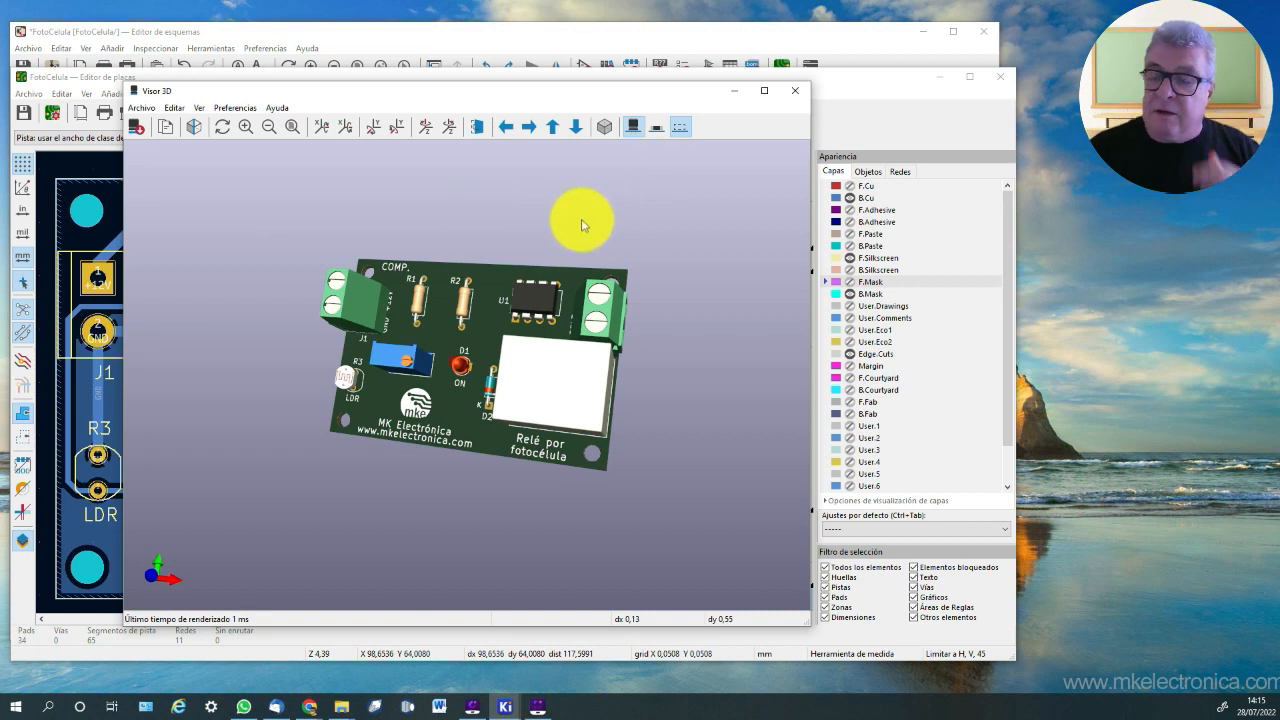
drag(591, 226, 681, 240)
drag(414, 449, 354, 514)
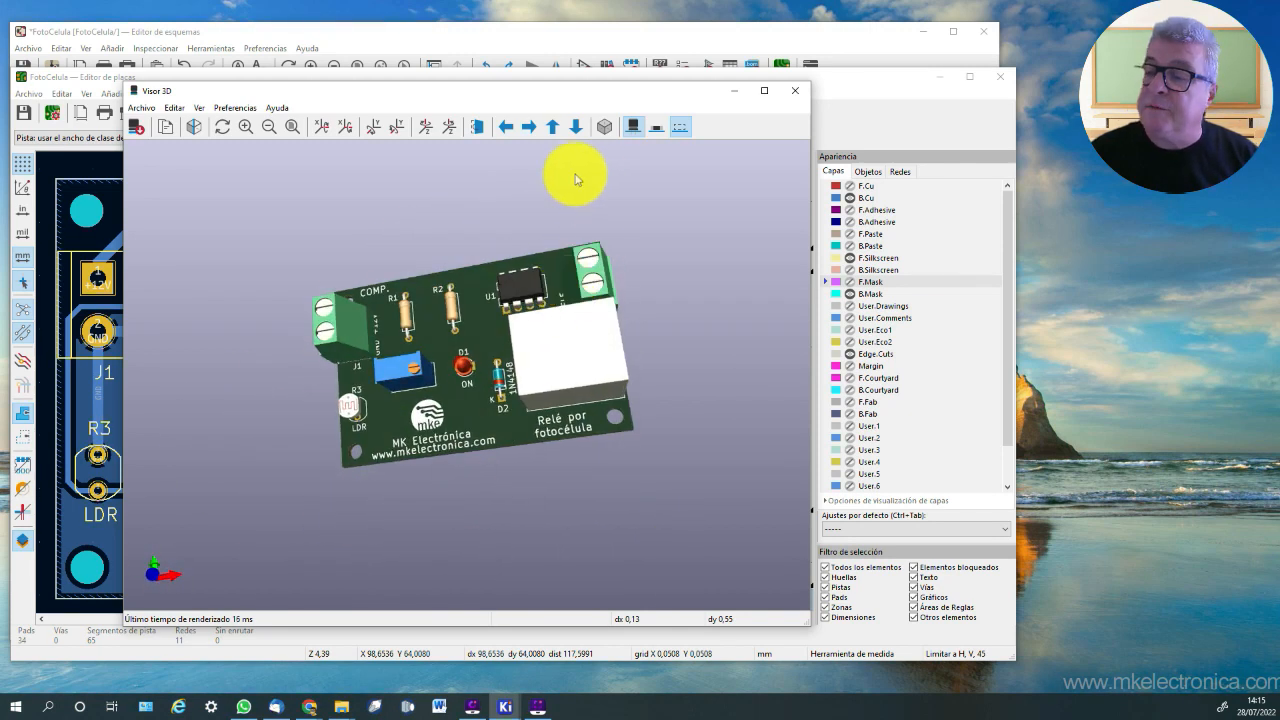
Step: Hide the through-hole component models in the 3D viewer and the B.Cu layer in the board editor
click(618, 127)
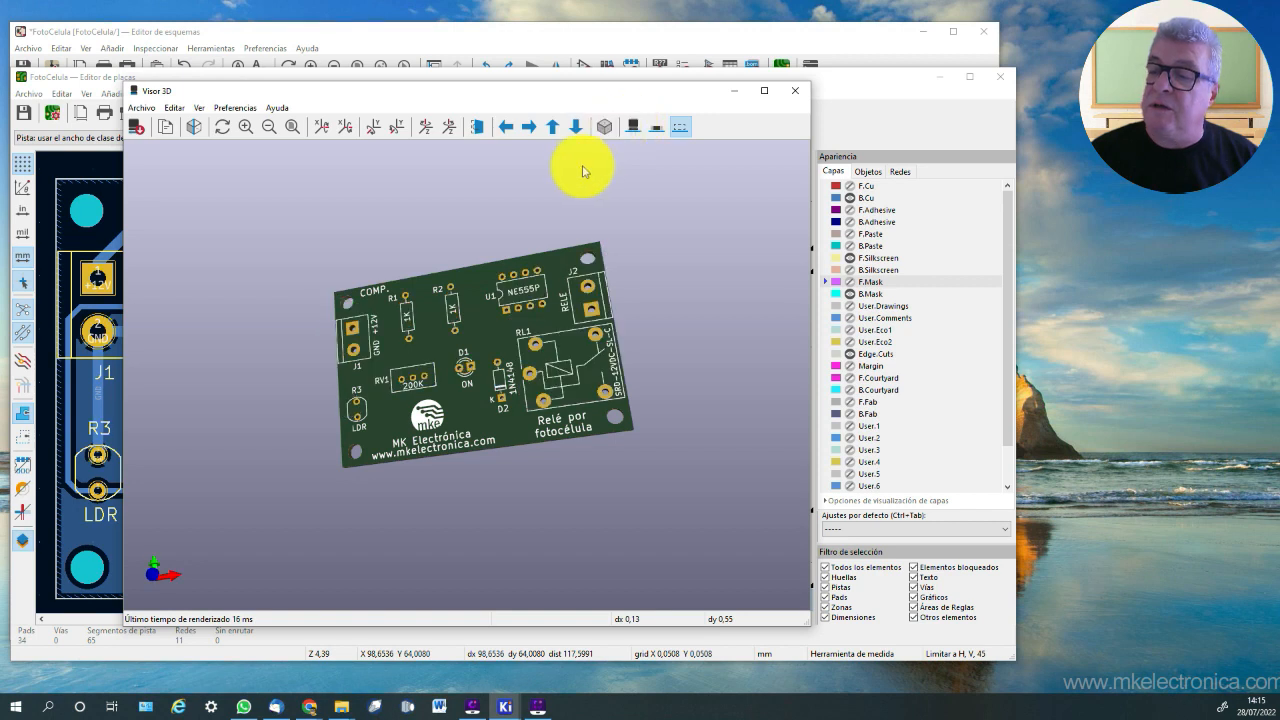
drag(540, 91, 551, 294)
click(804, 282)
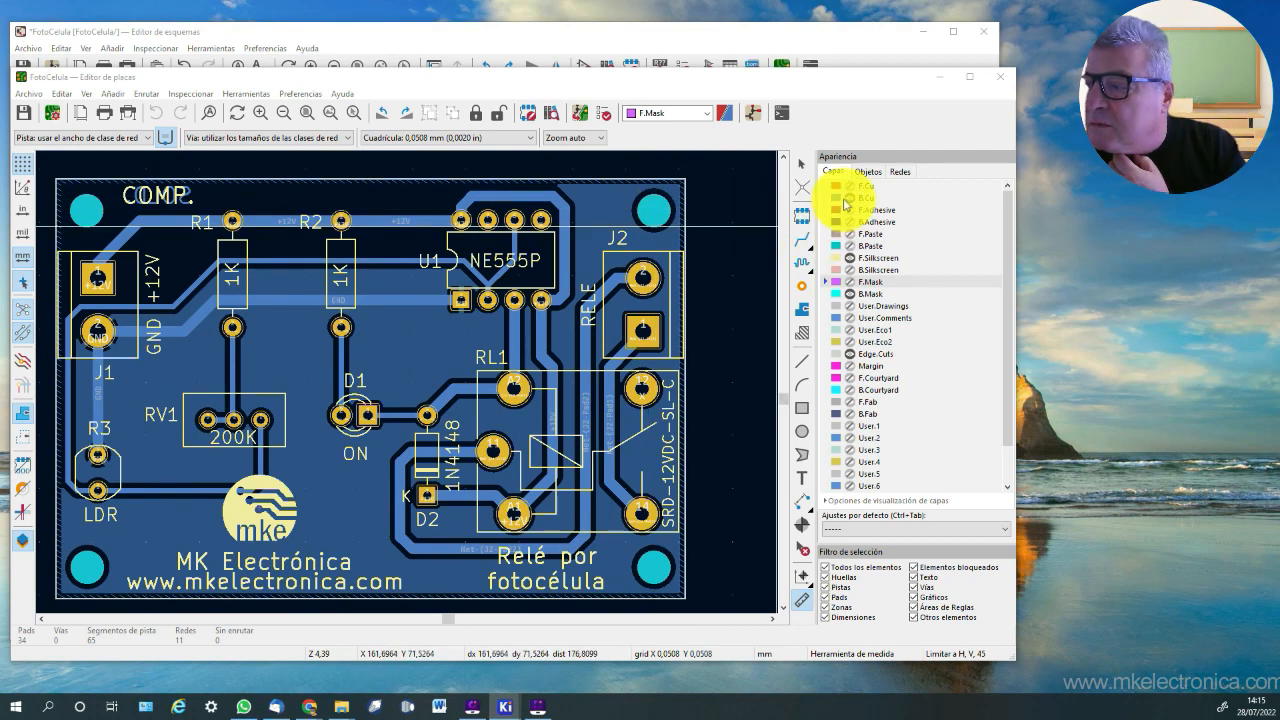
click(849, 198)
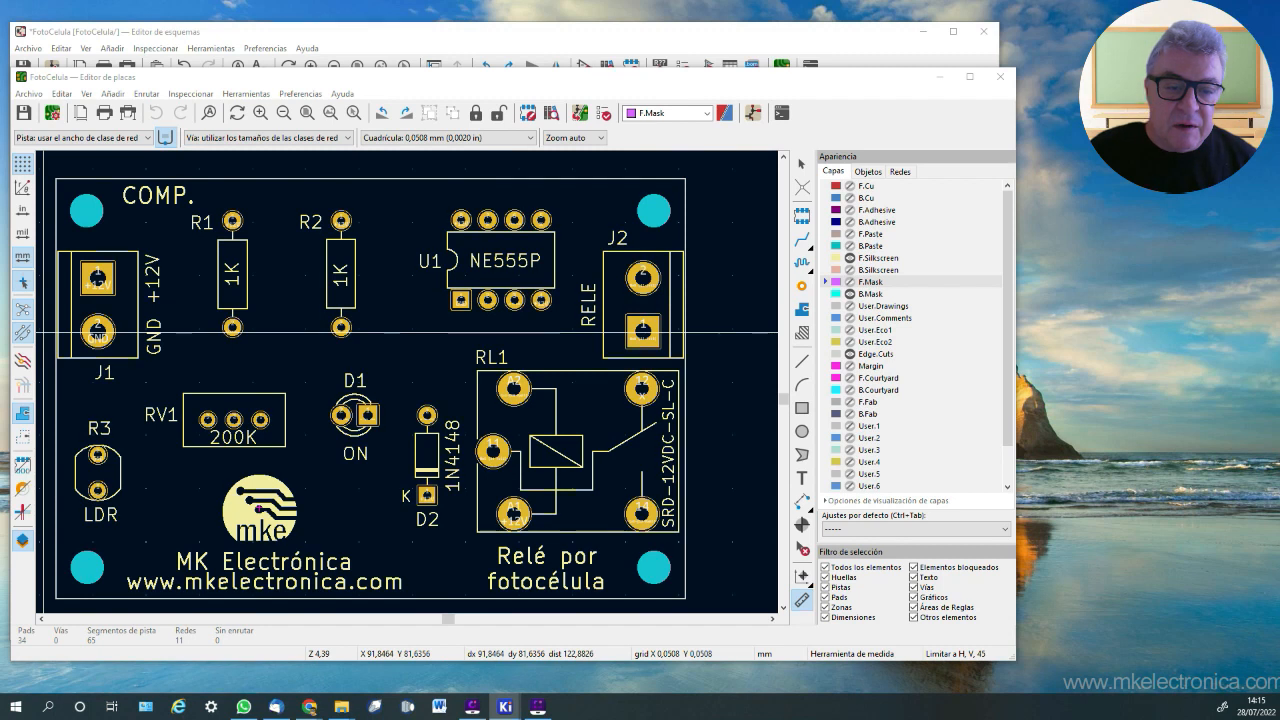
Step: Open the board in the 3D viewer and examine the bare PCB from the component side and the solder side
key(alt+3)
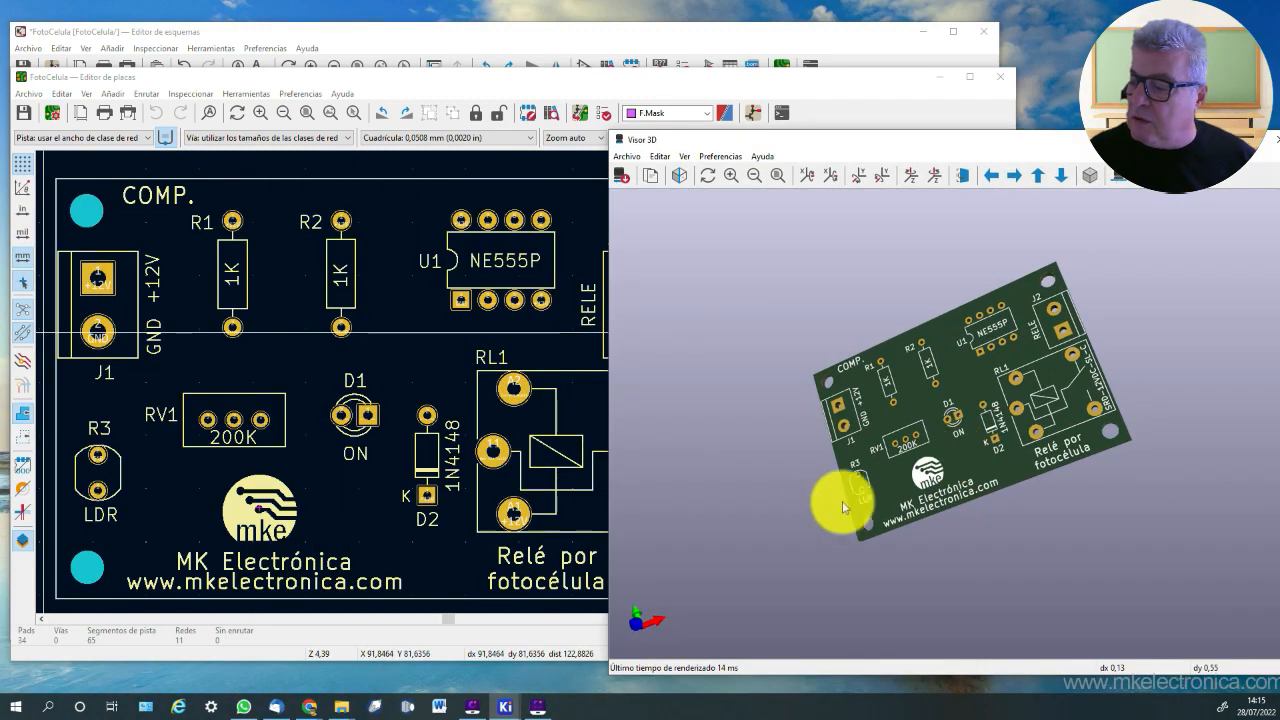
drag(843, 503, 834, 457)
drag(1240, 357, 1271, 399)
drag(878, 572, 894, 588)
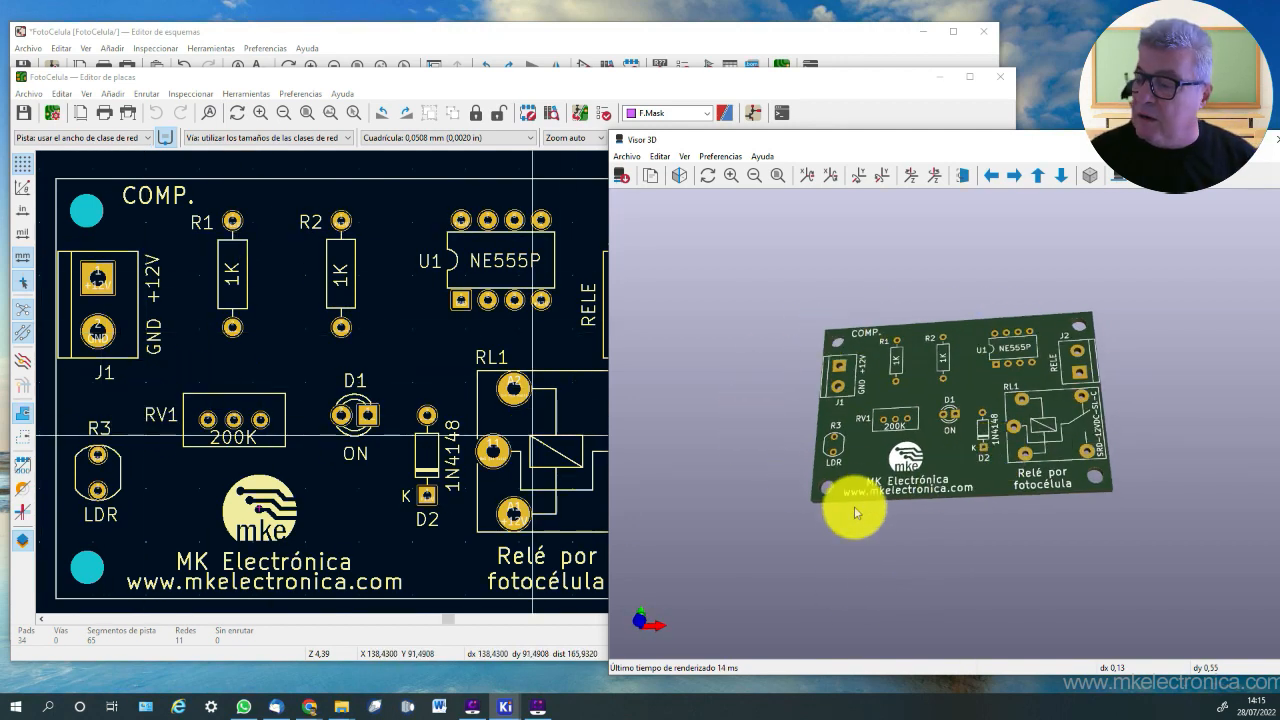
drag(851, 509, 1090, 468)
drag(771, 443, 790, 419)
scroll(790, 419, up, 3)
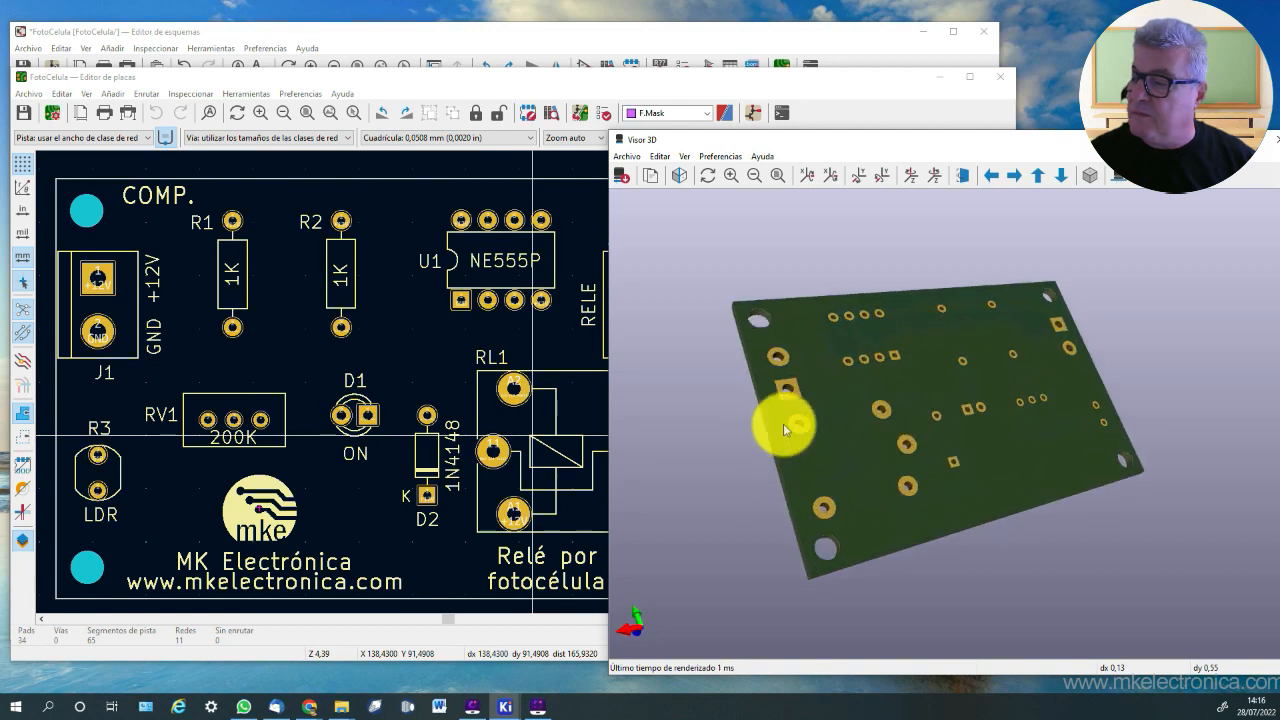
drag(1197, 489, 1014, 329)
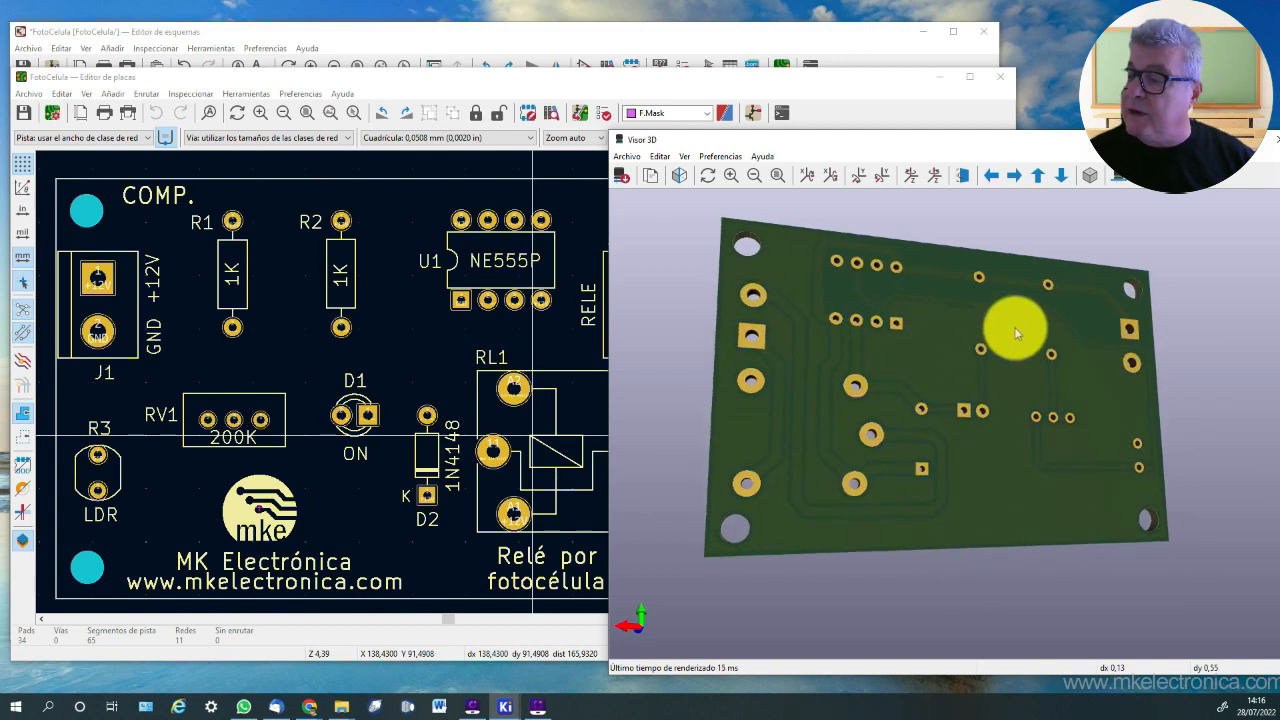
drag(817, 333, 797, 437)
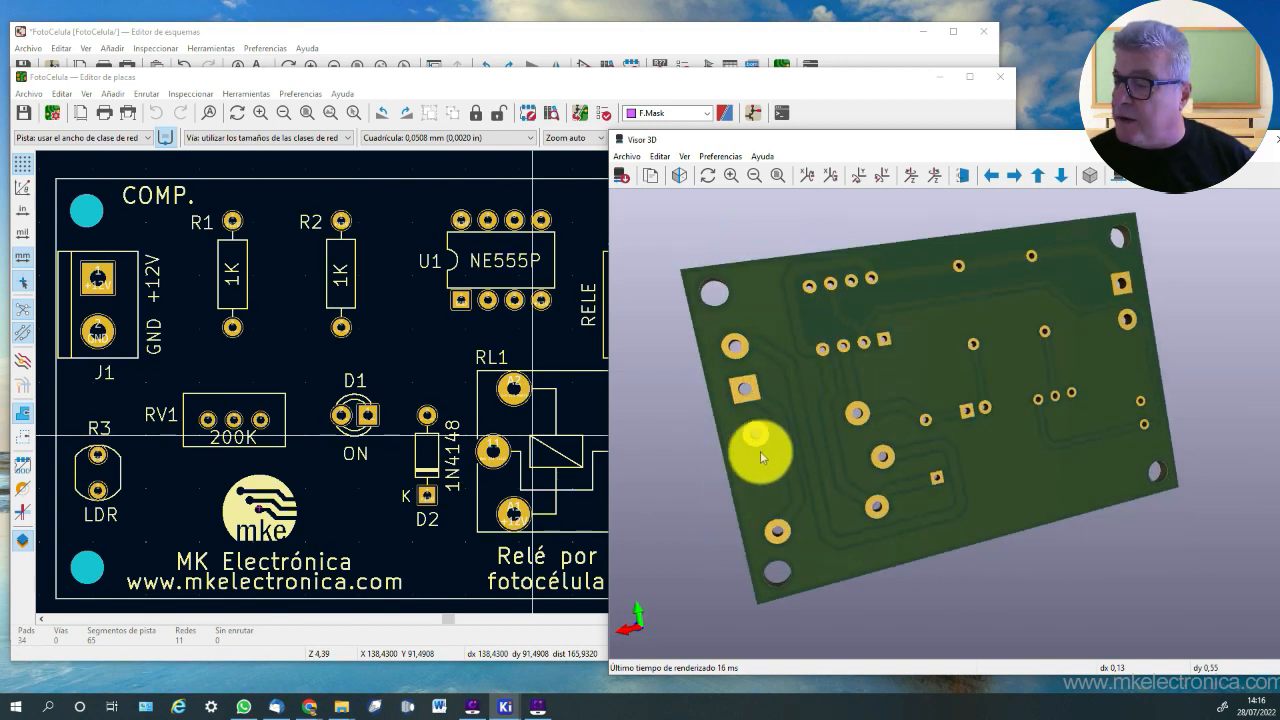
Step: Show the B.Cu layer in the board editor and compare its tracks with the solder side of the 3D board
click(857, 98)
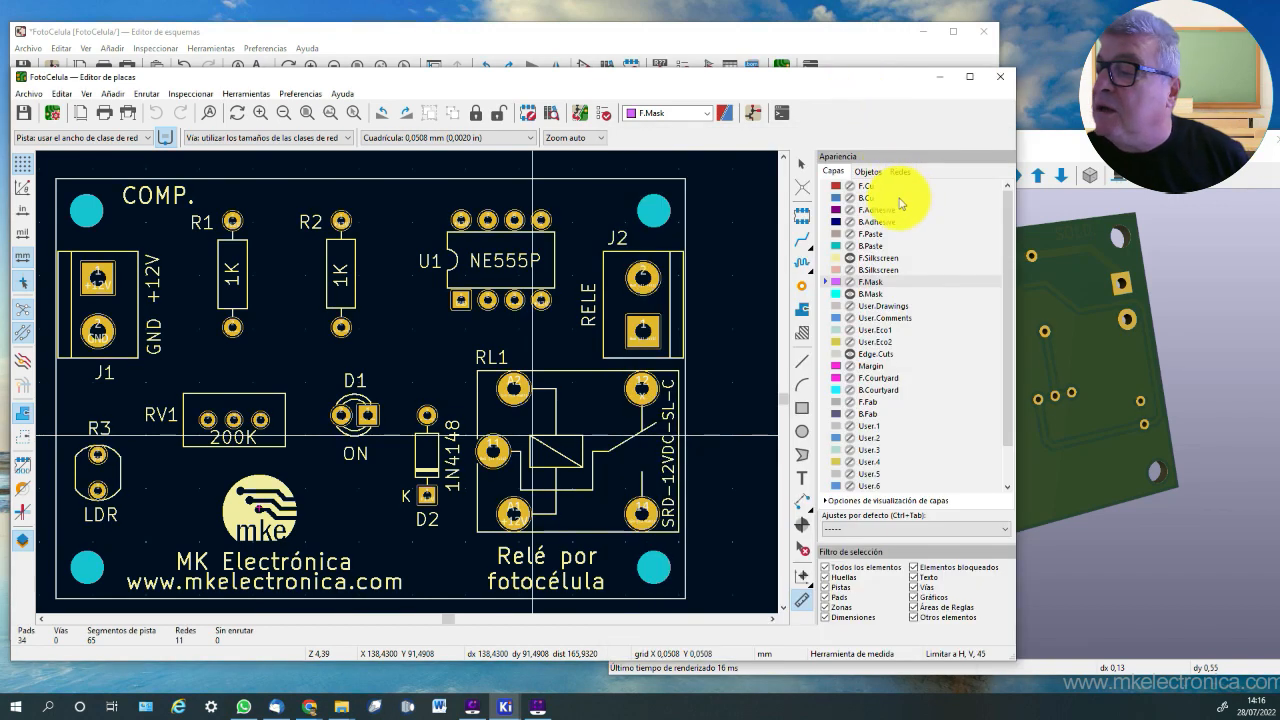
click(849, 198)
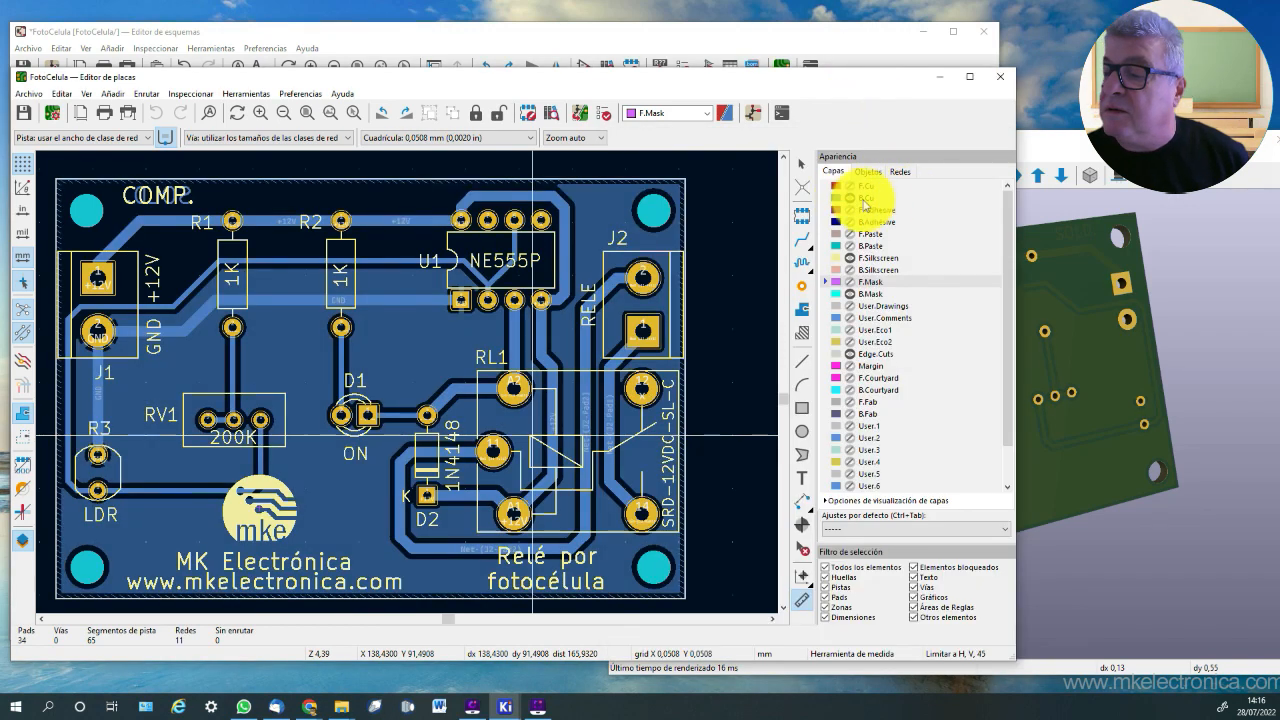
click(1112, 530)
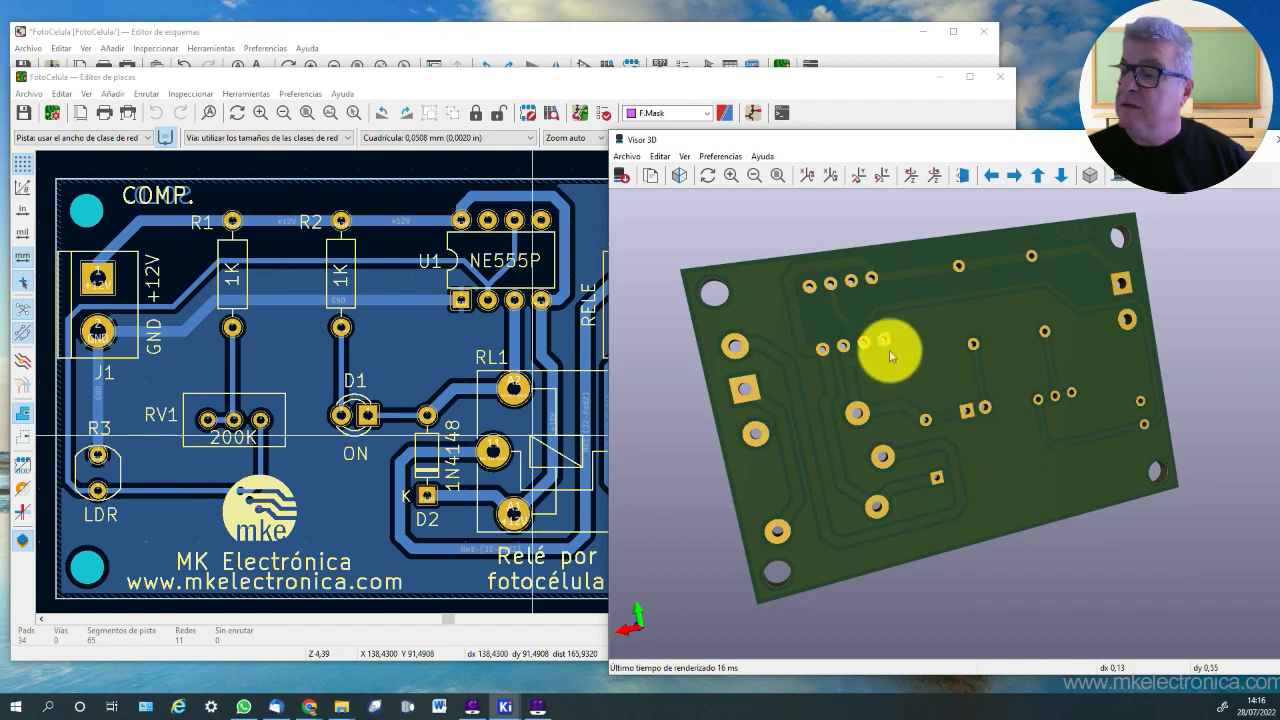
drag(924, 322, 630, 353)
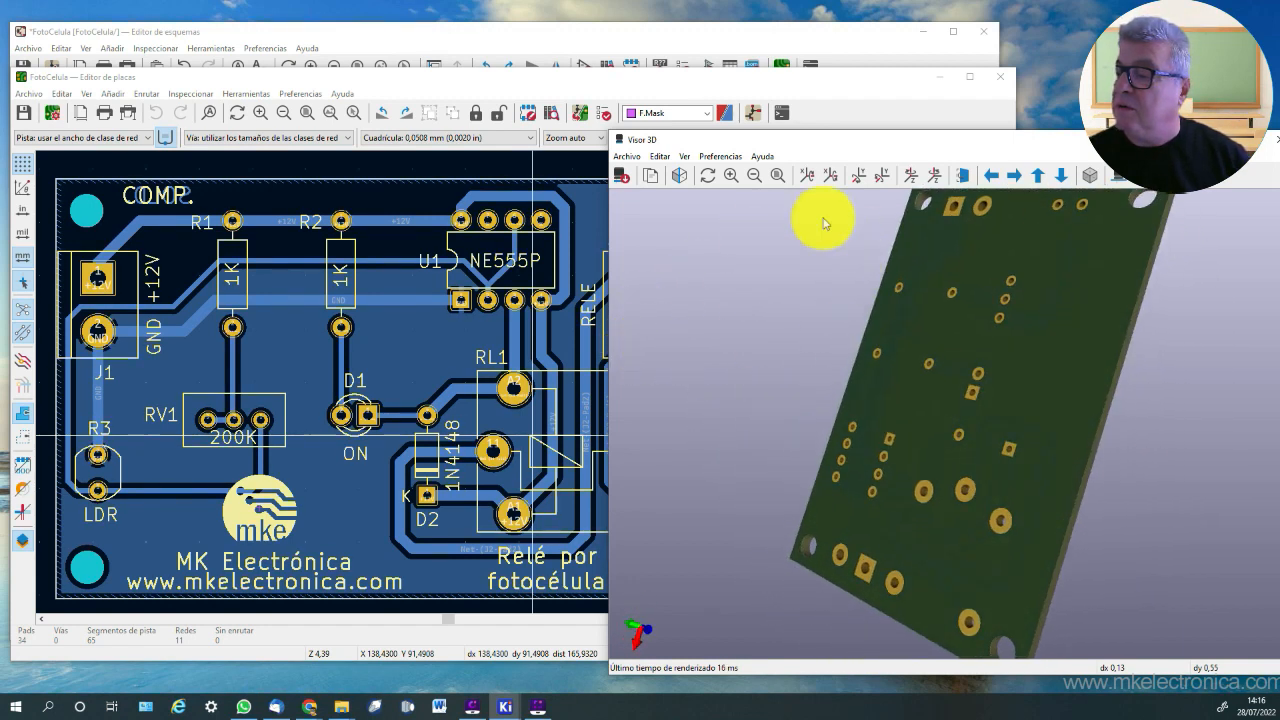
drag(971, 300, 833, 505)
drag(753, 461, 1186, 280)
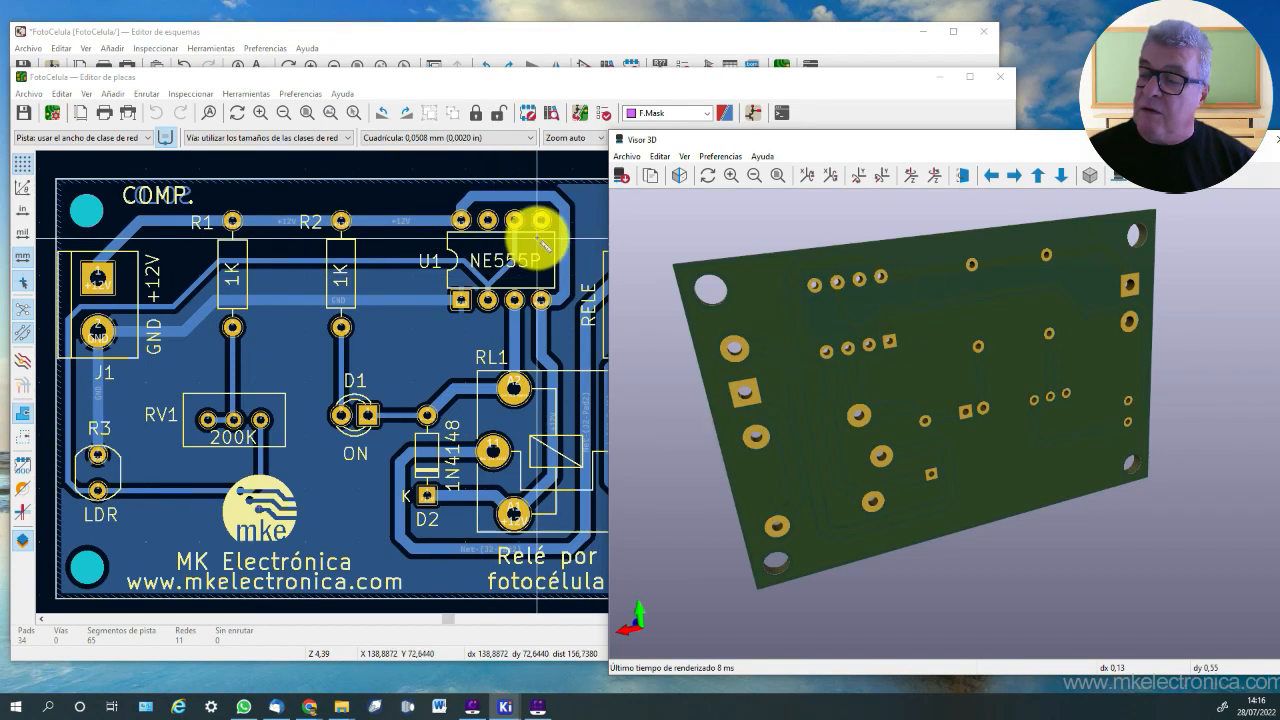
drag(660, 335, 630, 280)
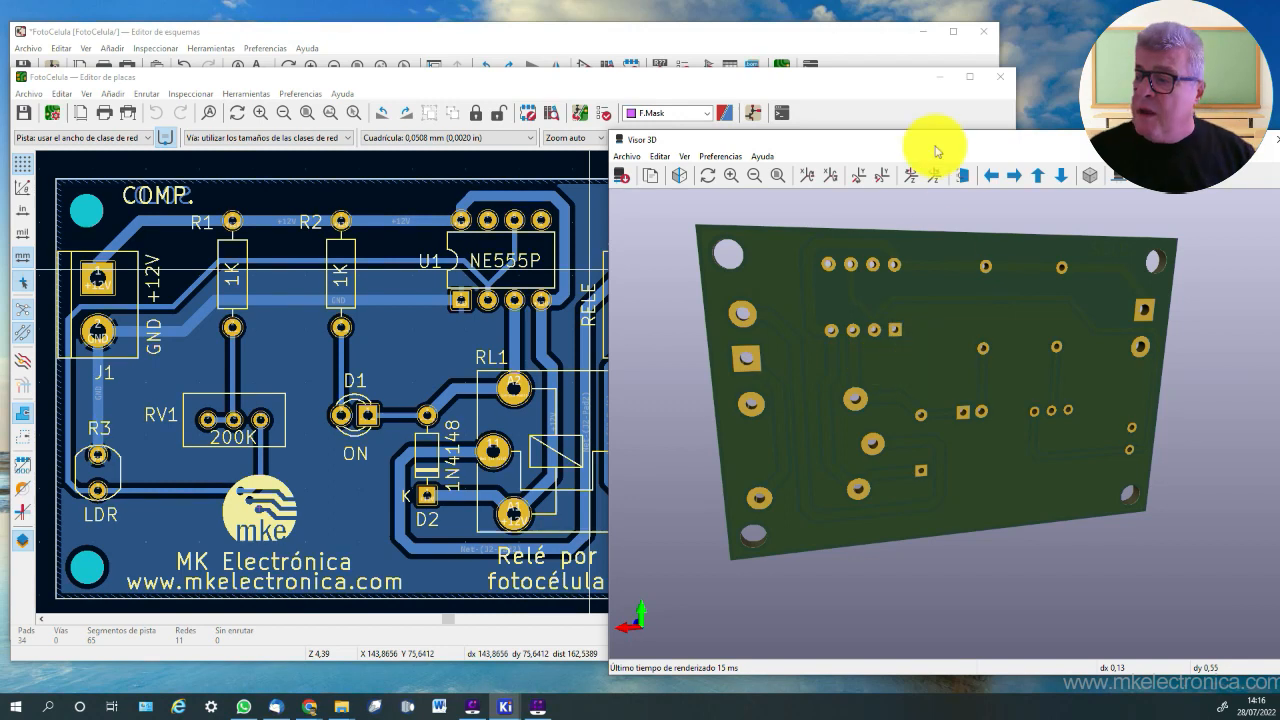
Step: Bring the 3D viewer over the board layout and close it
click(580, 175)
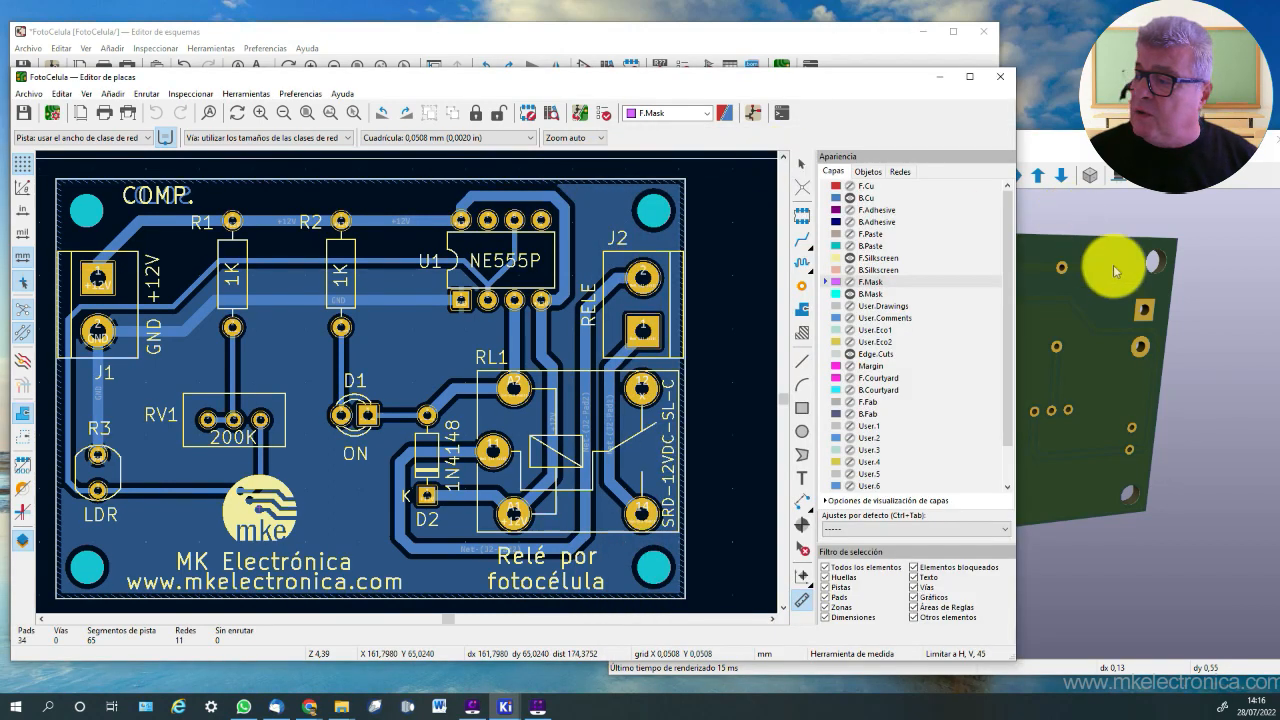
click(1215, 412)
drag(1050, 150, 431, 162)
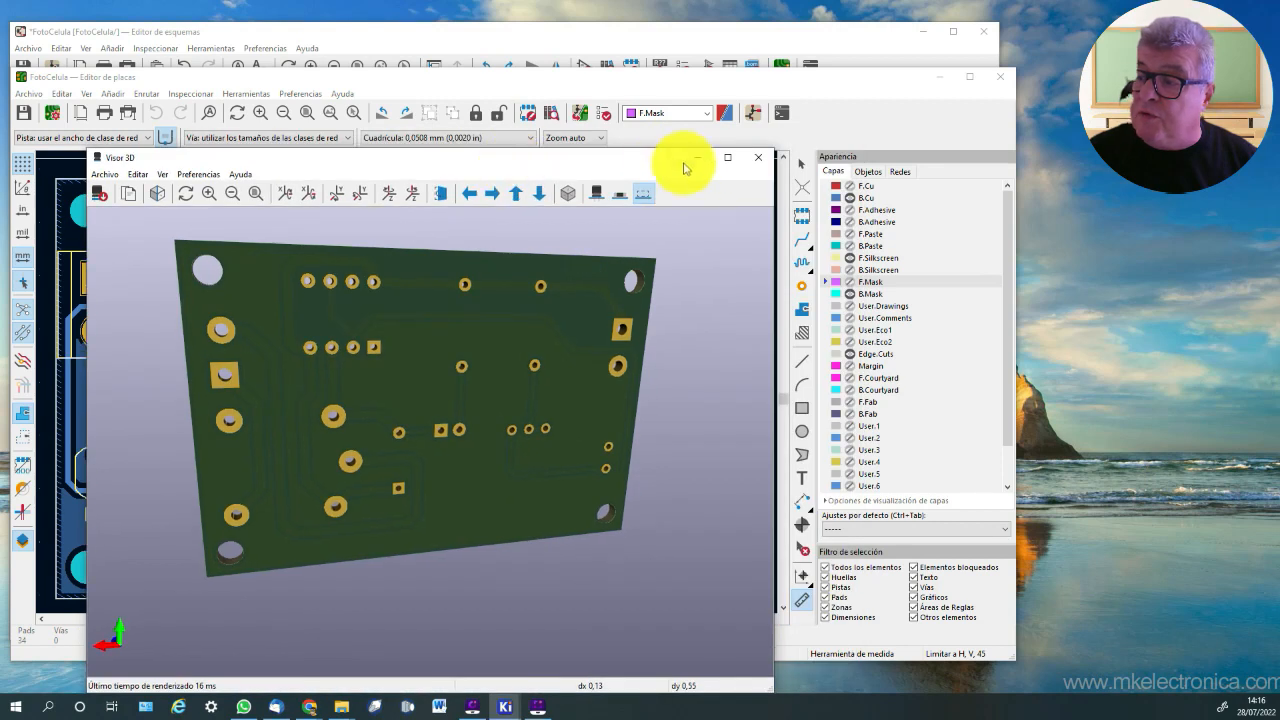
click(757, 149)
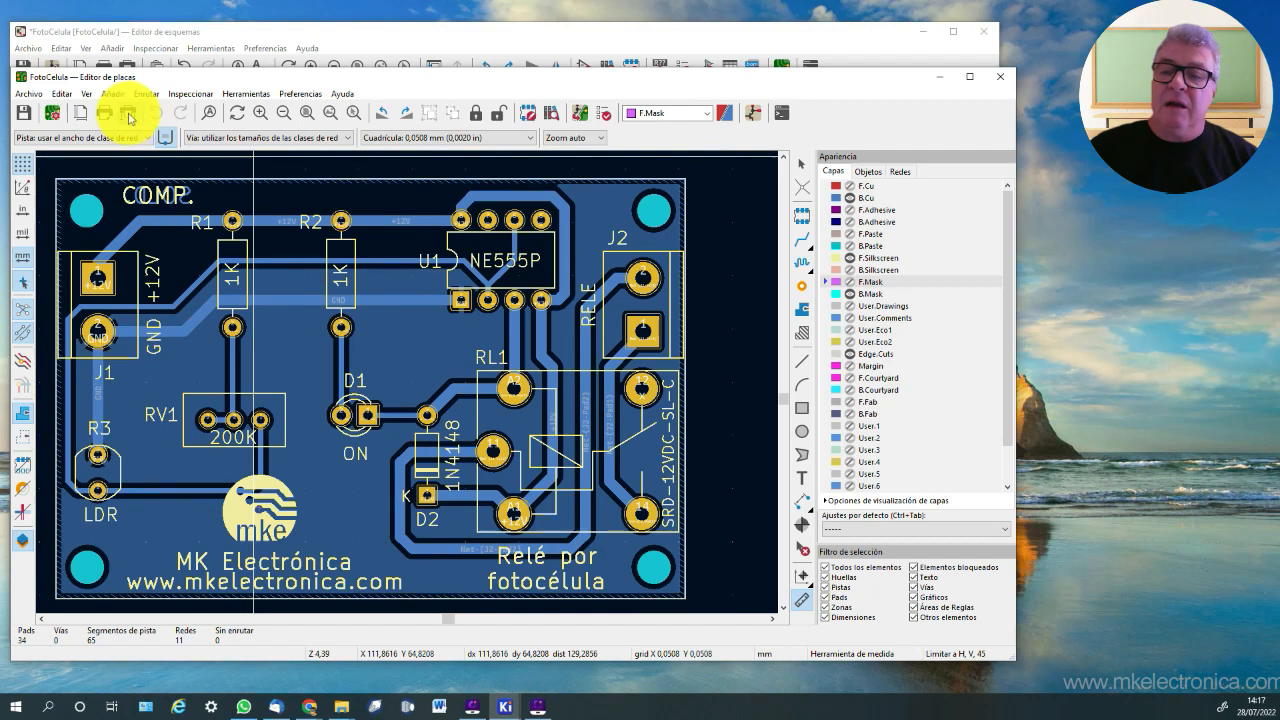
Step: Review the board's Gerber plot settings and examine the fabrication files in the FotoCelula_Gerber folder in File Explorer
click(128, 113)
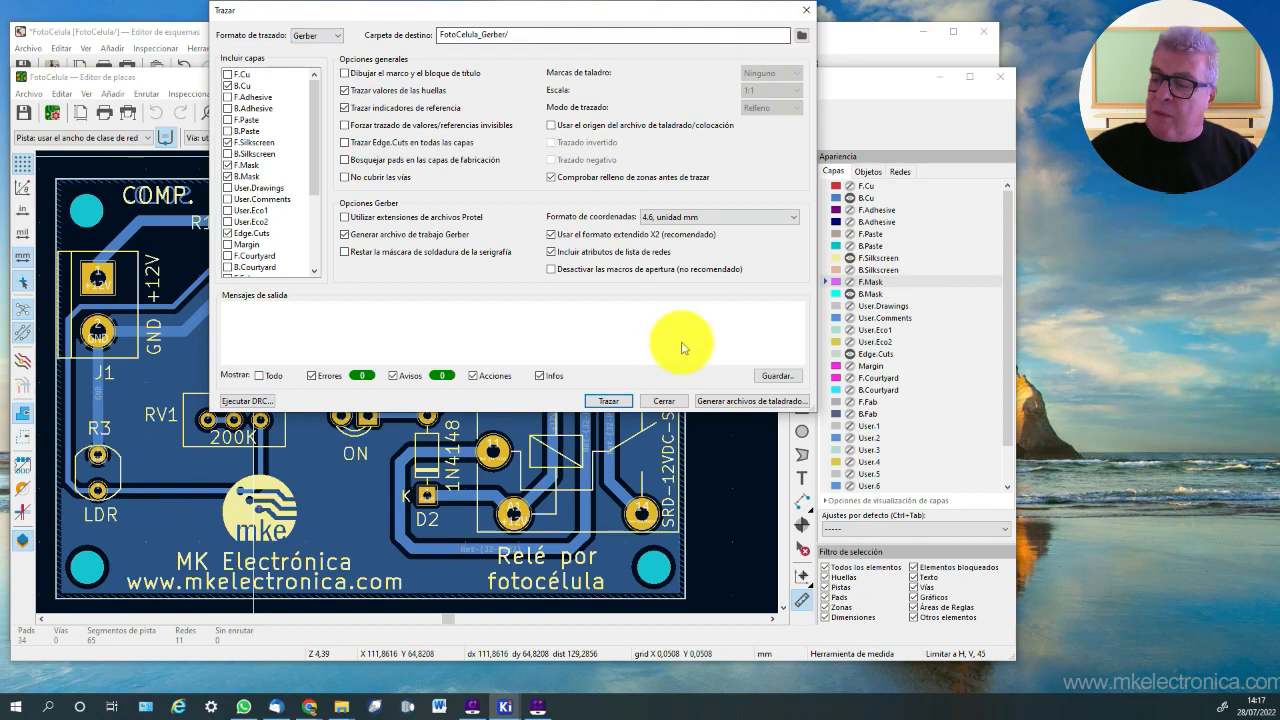
click(664, 401)
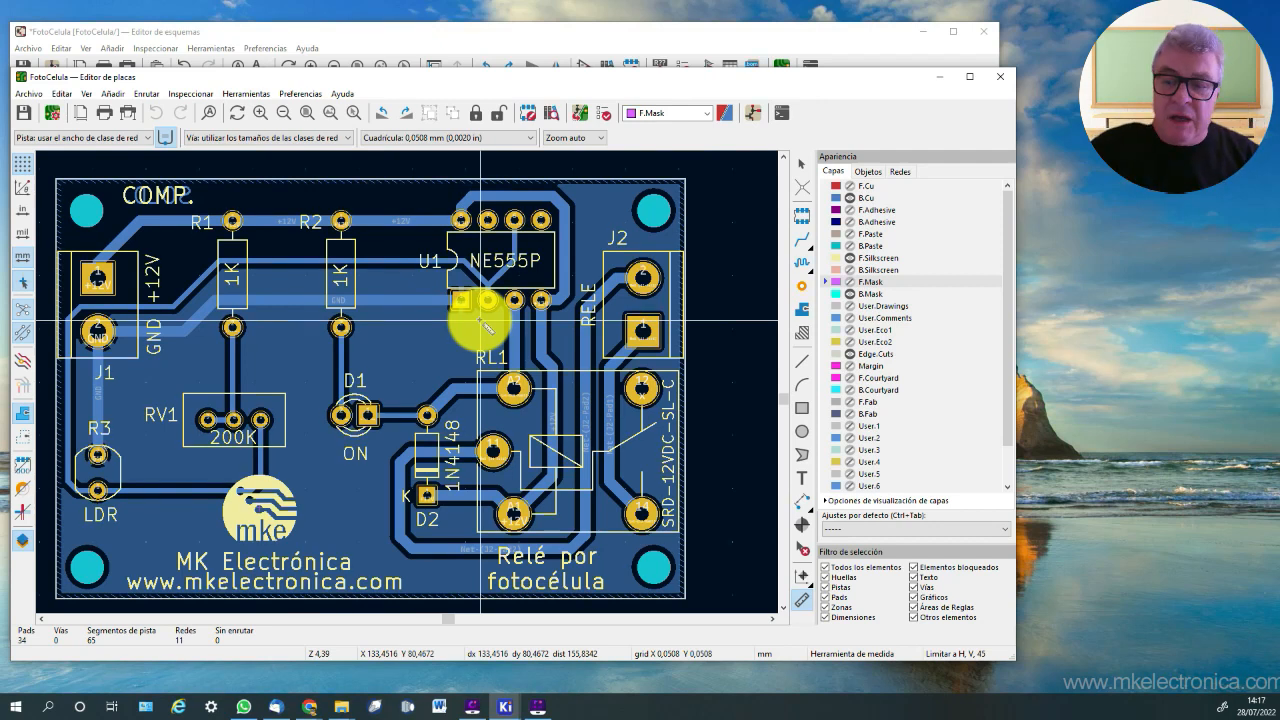
mouse_move(343, 706)
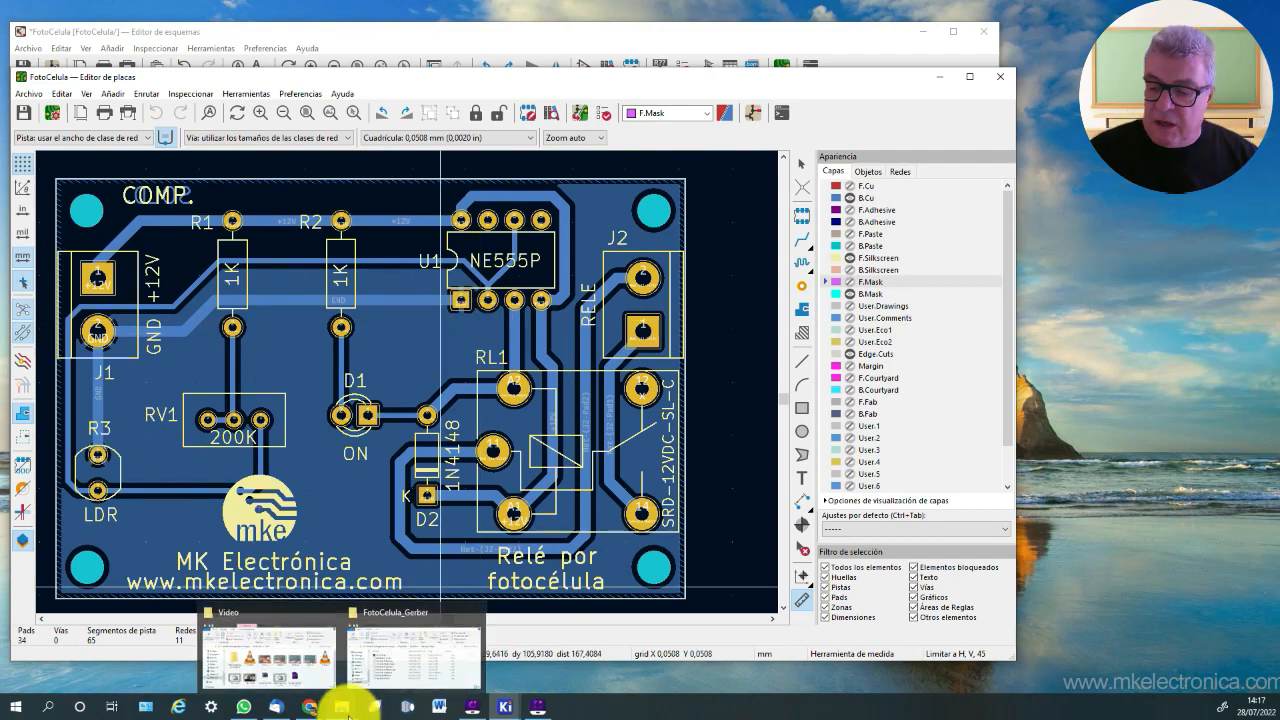
click(395, 655)
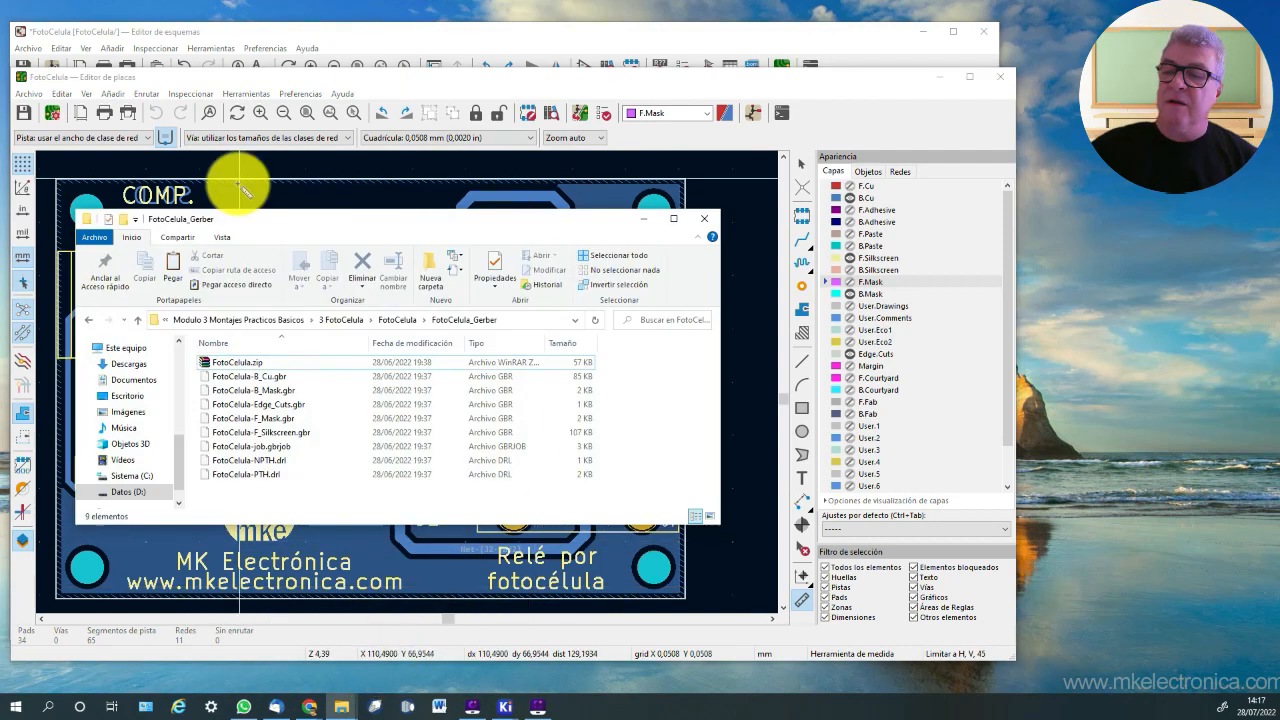
drag(296, 212, 346, 168)
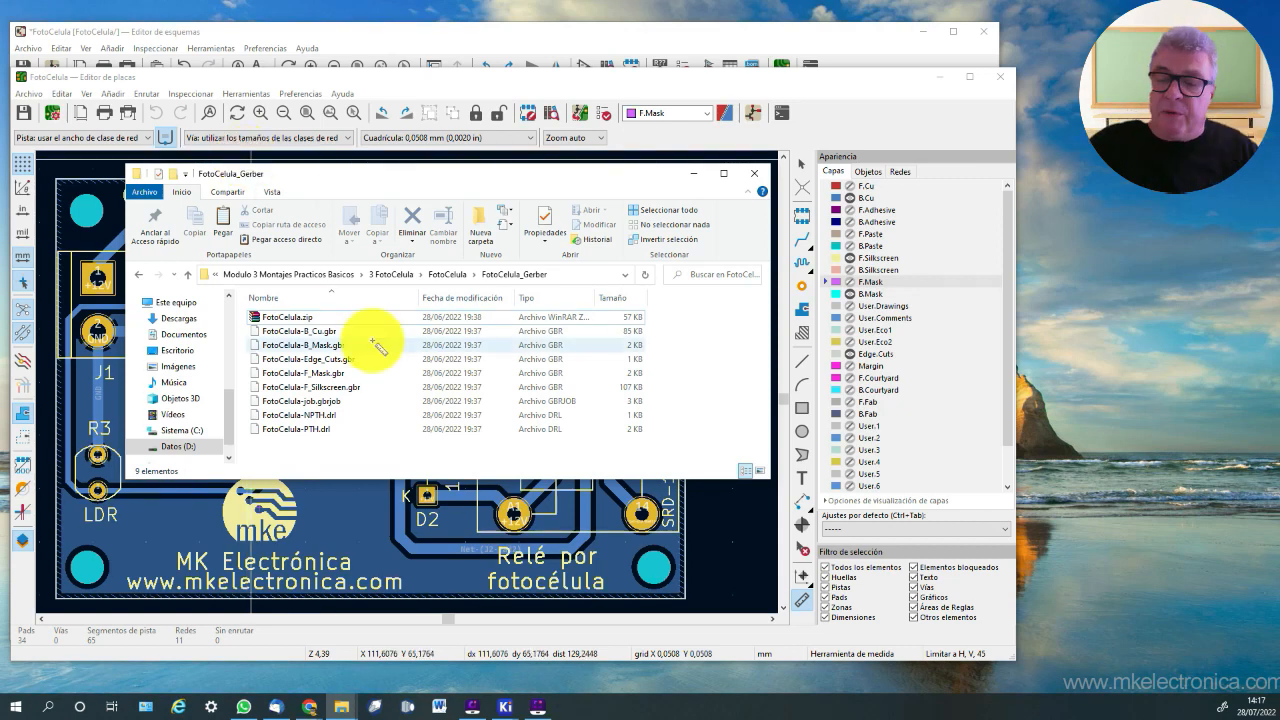
Step: Switch back to the KiCad board editor and review the Gerber plot options and the print settings without producing any output
click(236, 78)
click(128, 113)
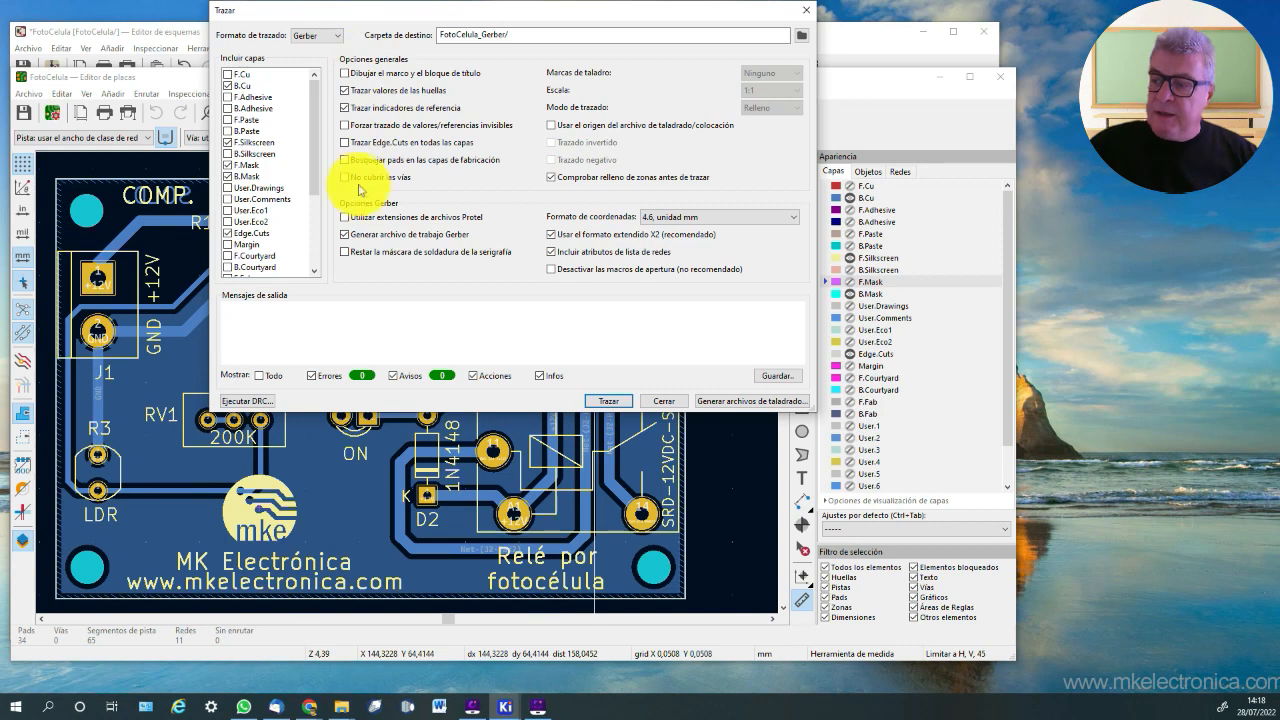
click(663, 401)
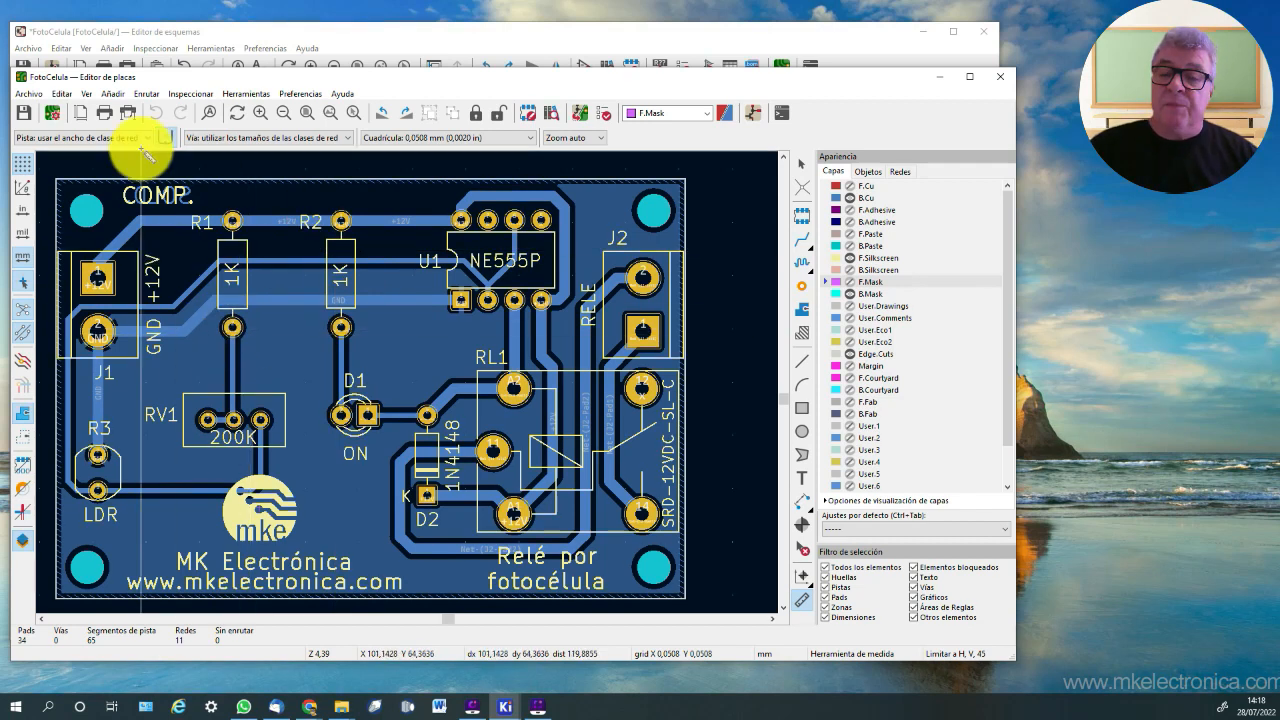
click(105, 113)
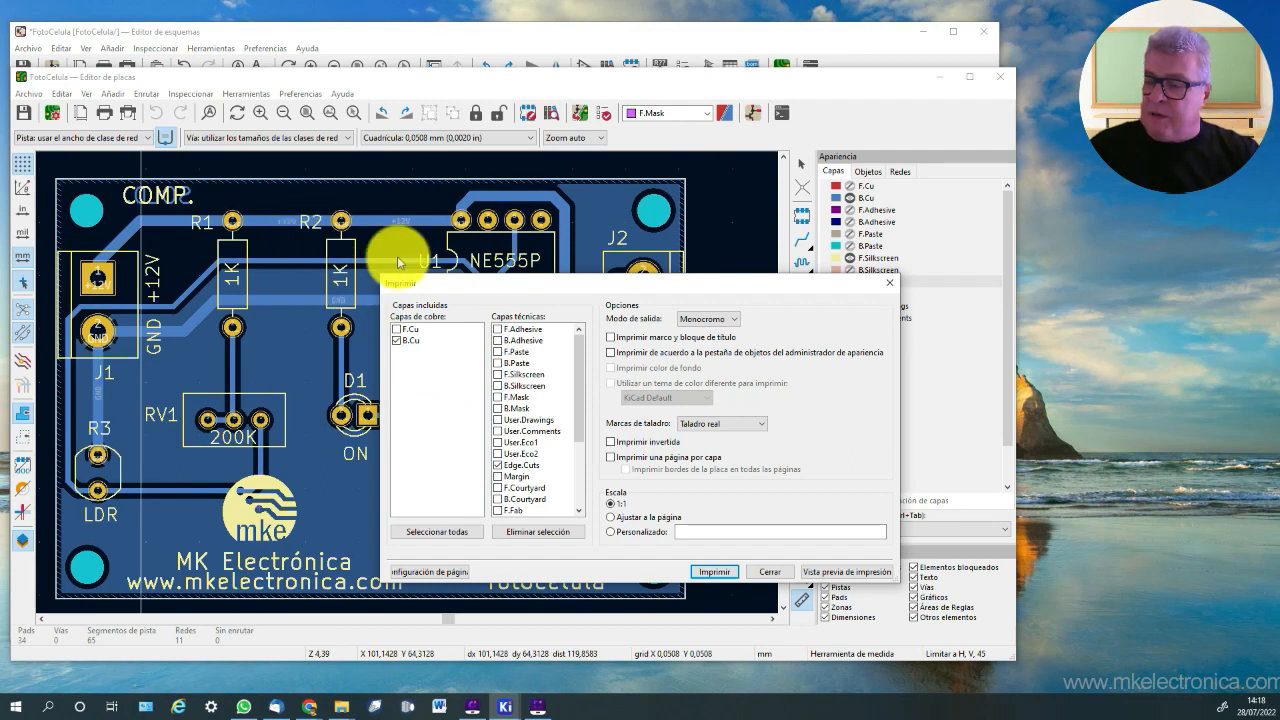
click(769, 572)
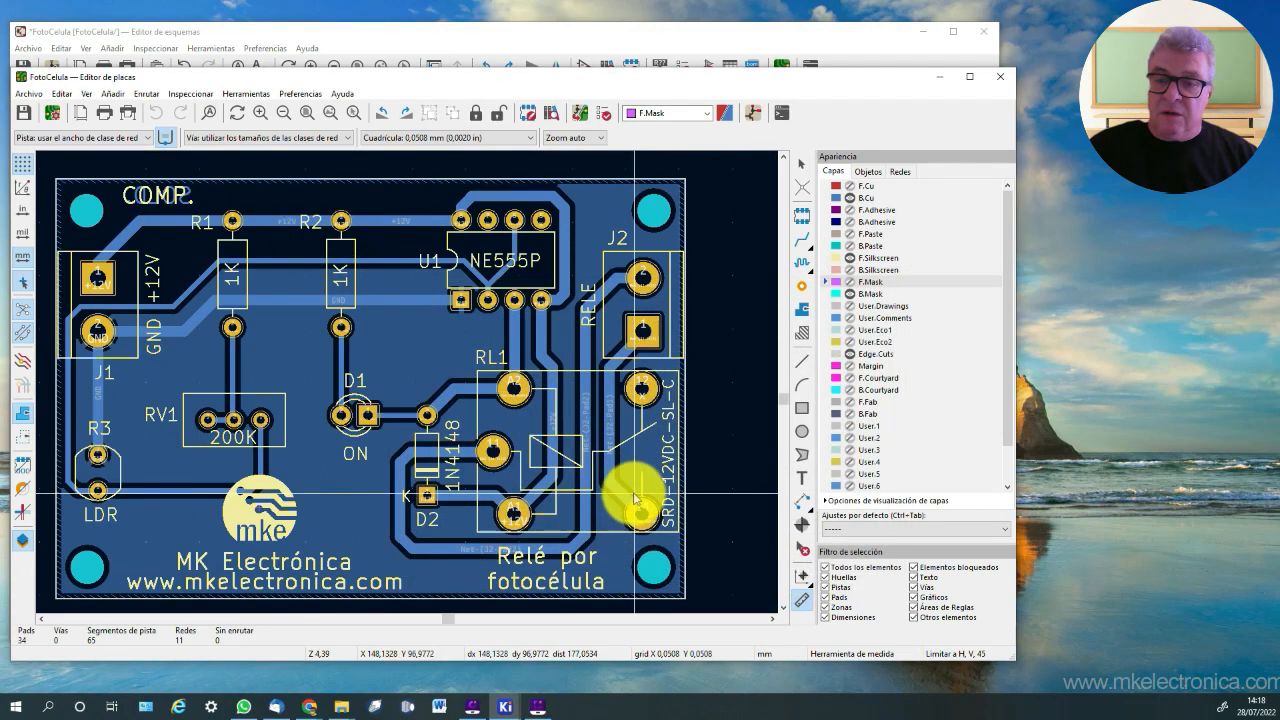